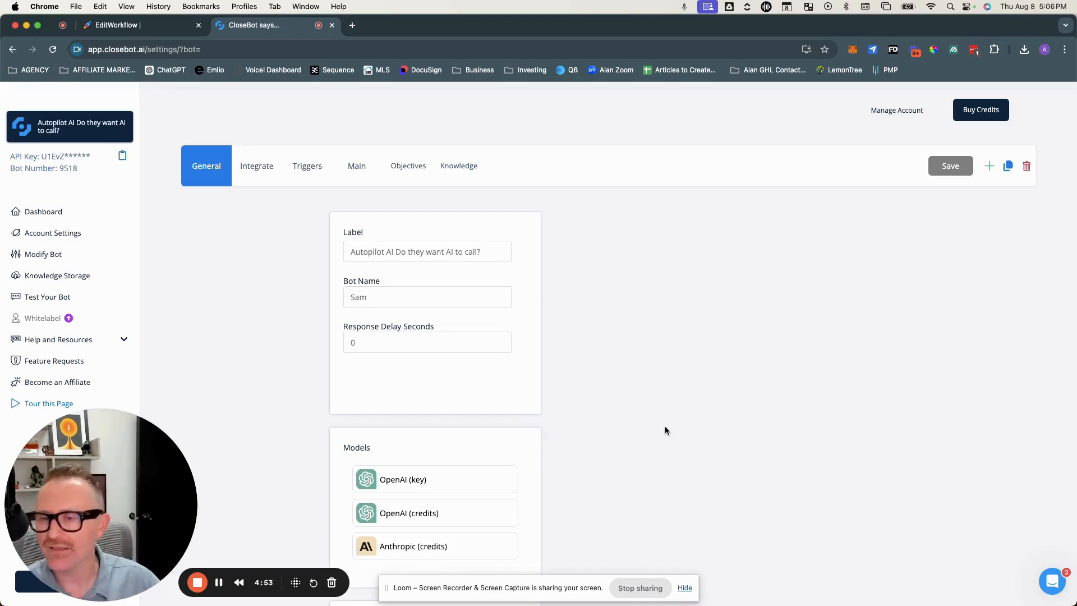
Step: Review the bot's General settings: label, bot name, response delay, models and the settings toggles and fields
mouse_move(416, 252)
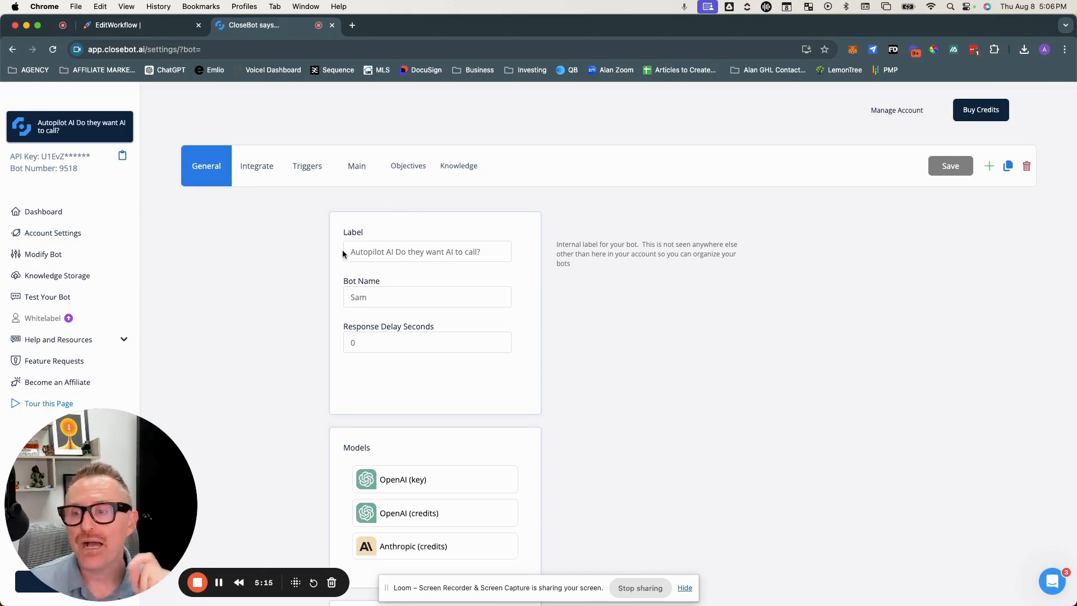
click(371, 340)
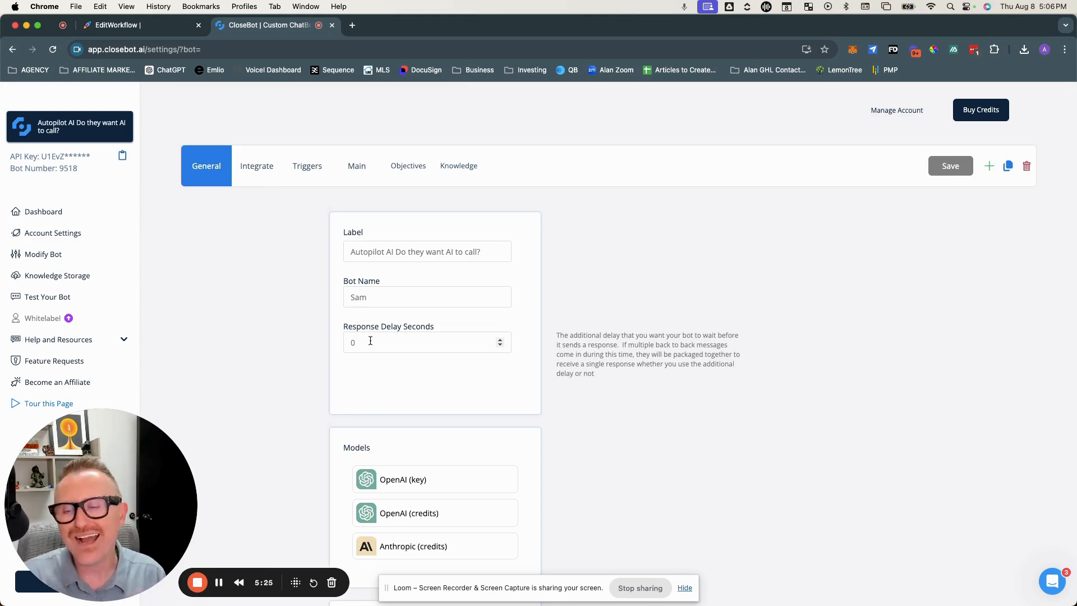
scroll(371, 340, down, 5)
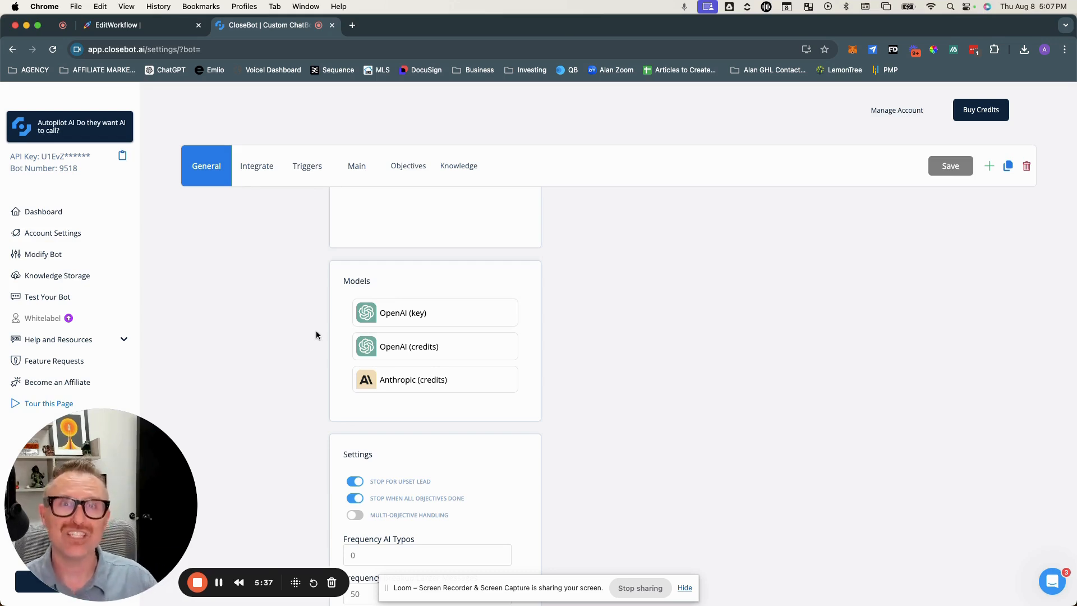
scroll(316, 335, down, 3)
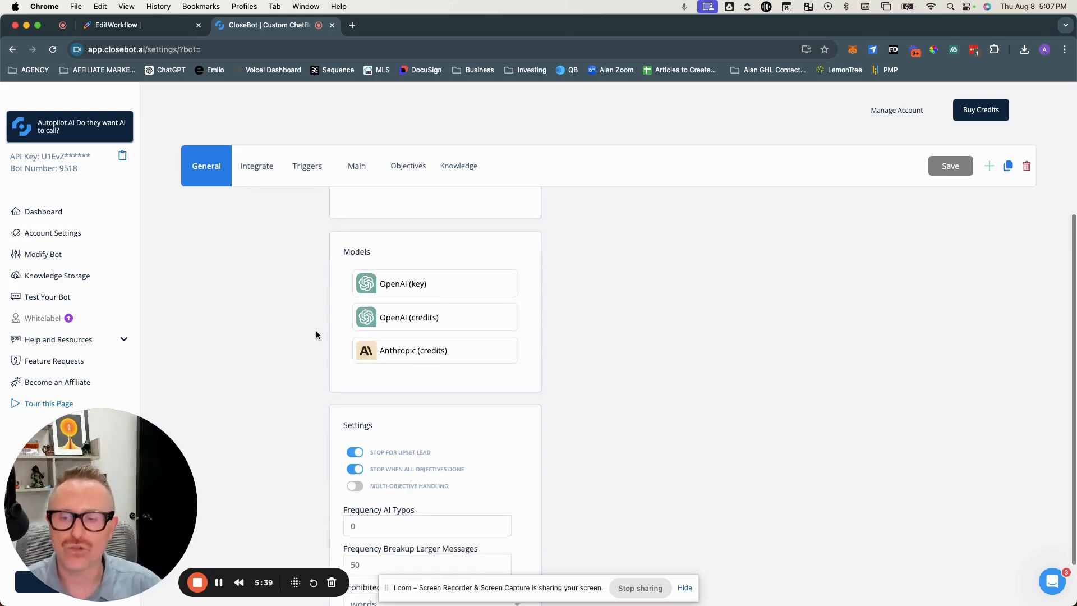
mouse_move(443, 397)
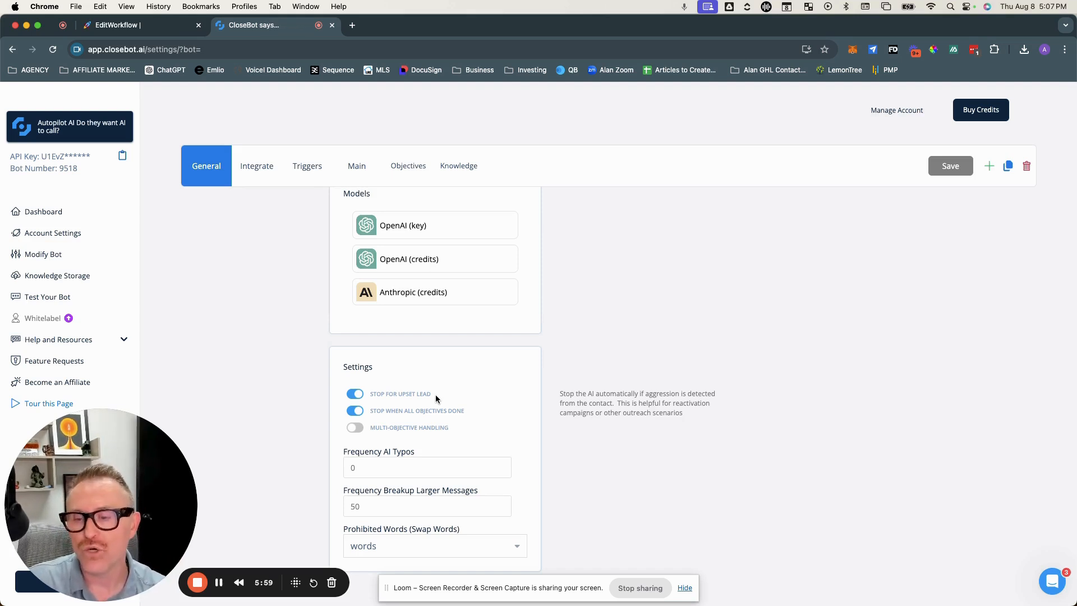
scroll(433, 436, down, 1)
mouse_move(368, 455)
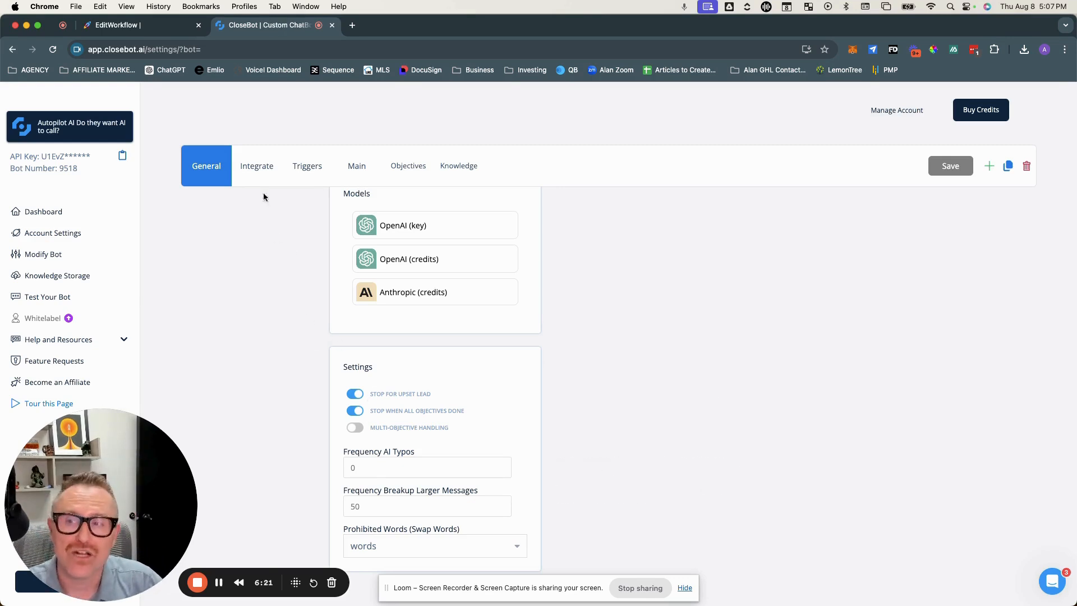
Step: Browse the bot's Integrate, Triggers and Main tabs to examine integrations, auto-tagging and the main prompt
click(253, 165)
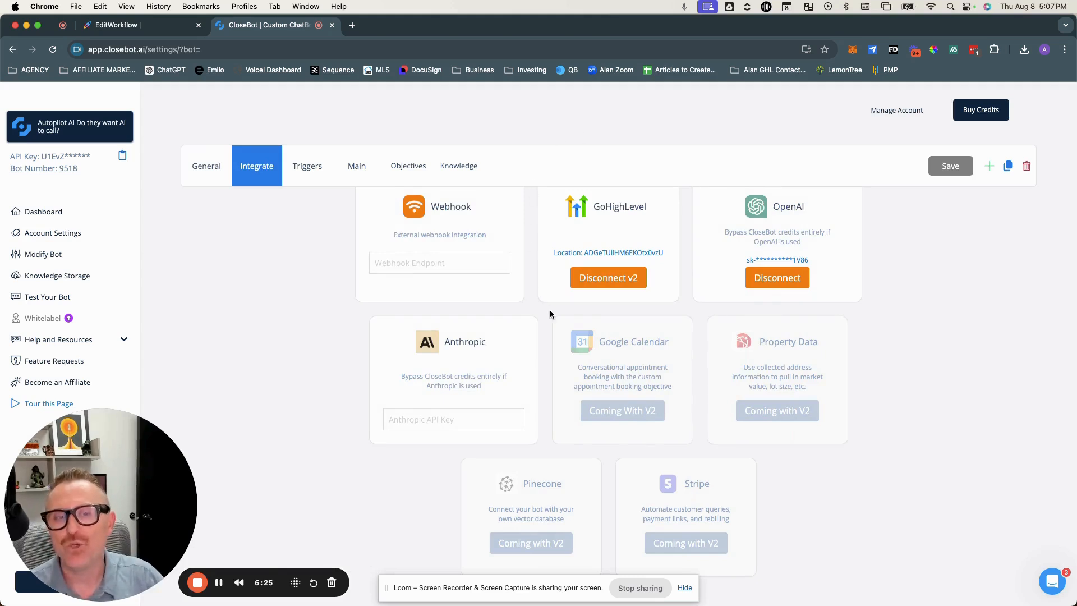
scroll(550, 310, up, 1)
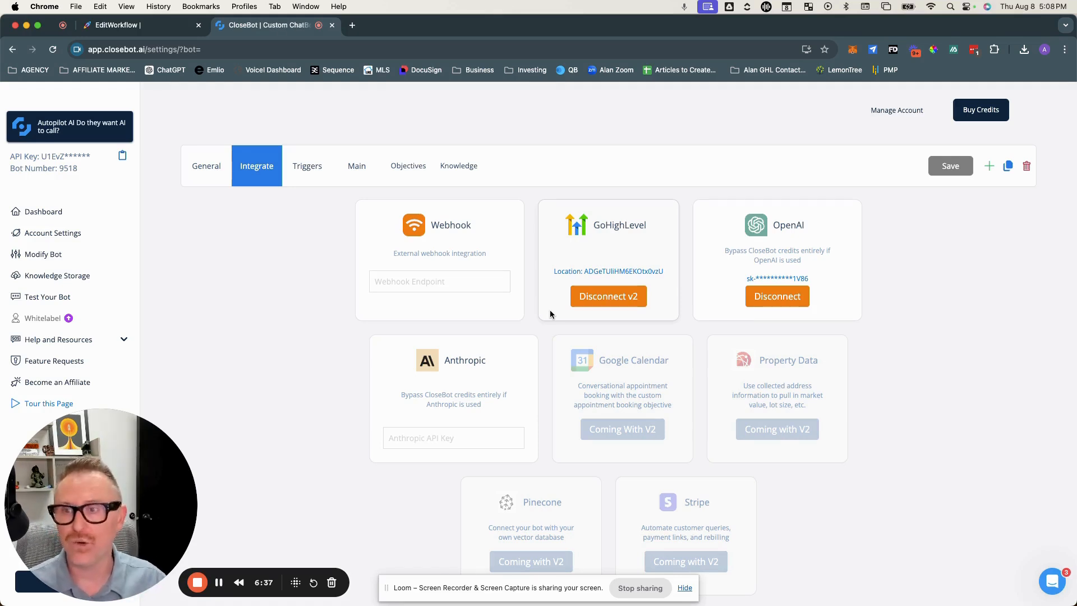
click(314, 164)
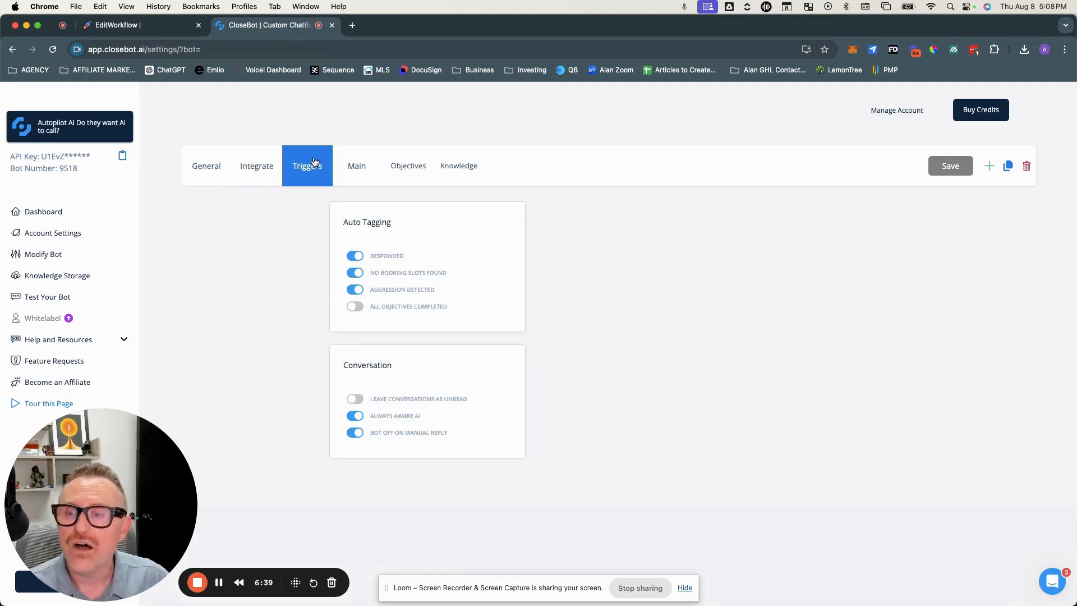
click(349, 163)
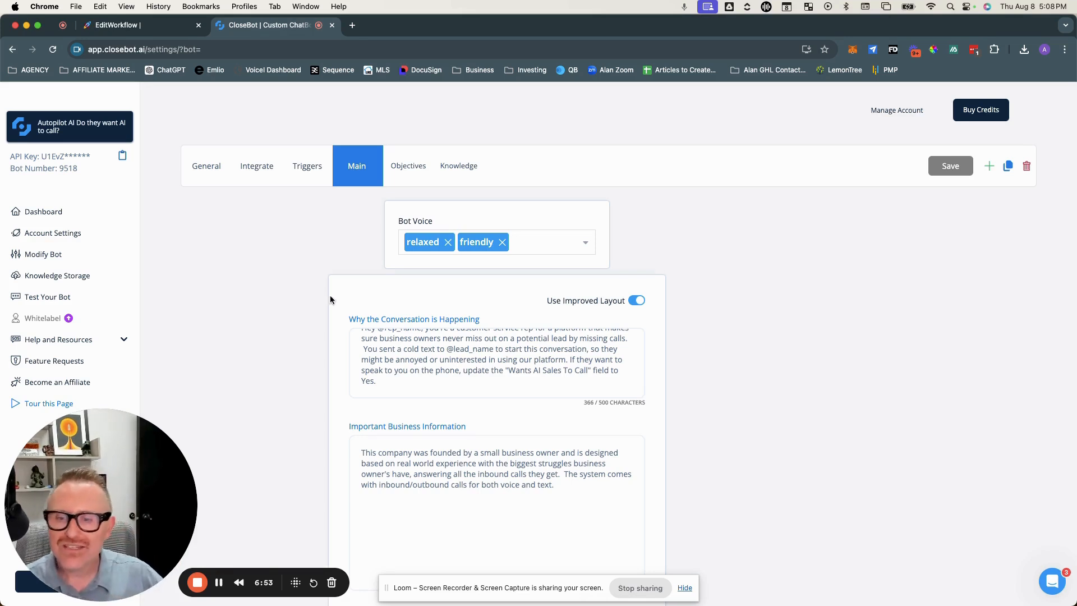
scroll(460, 355, up, 2)
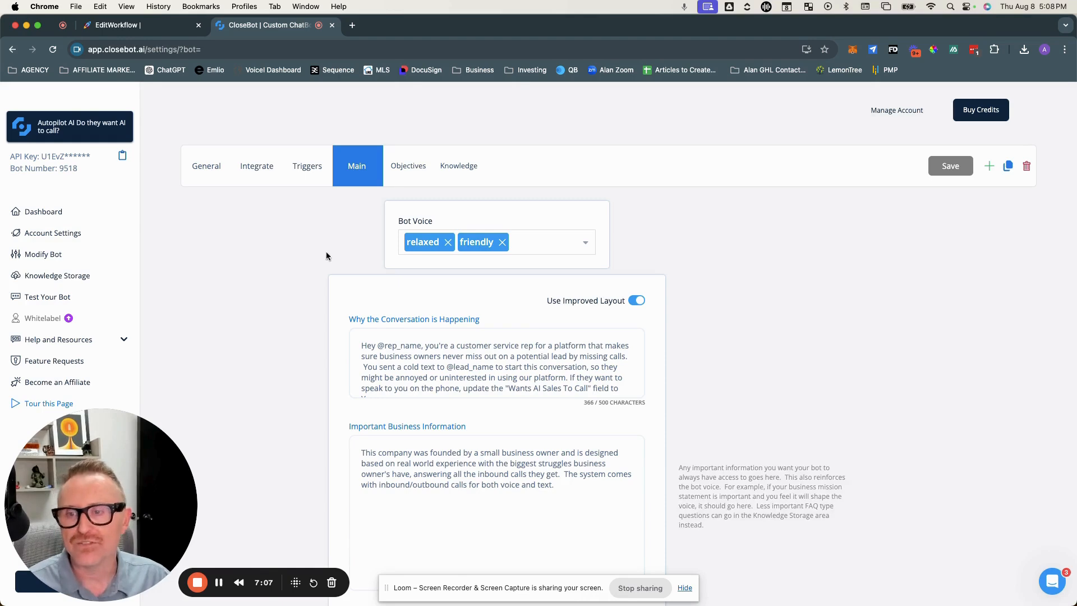
Step: Open the Objectives tab and read the full description of the 'Sales: Can't Talk?' objective
click(400, 172)
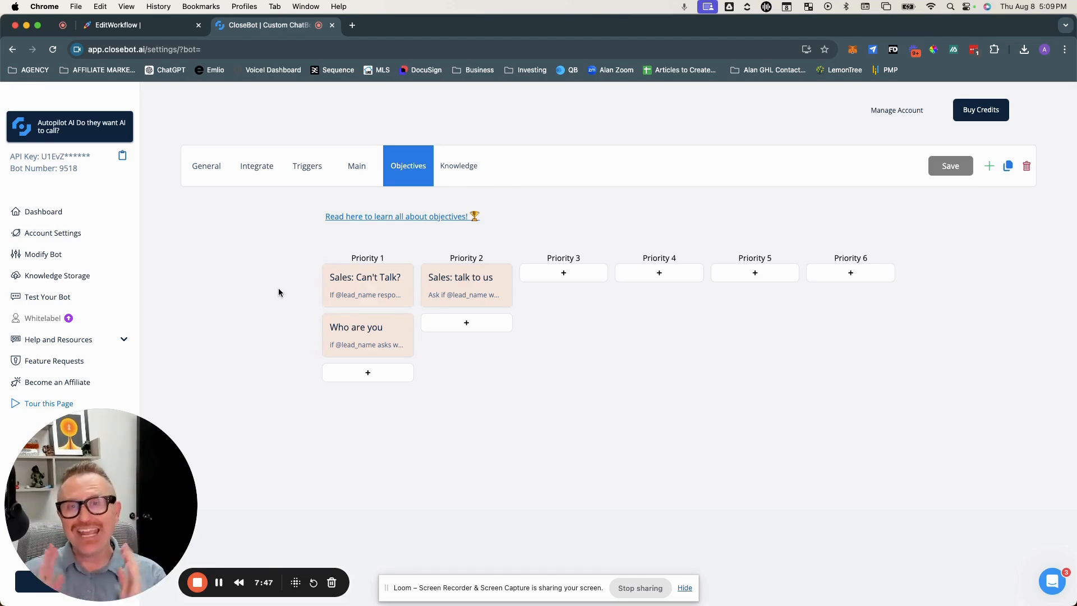
click(348, 284)
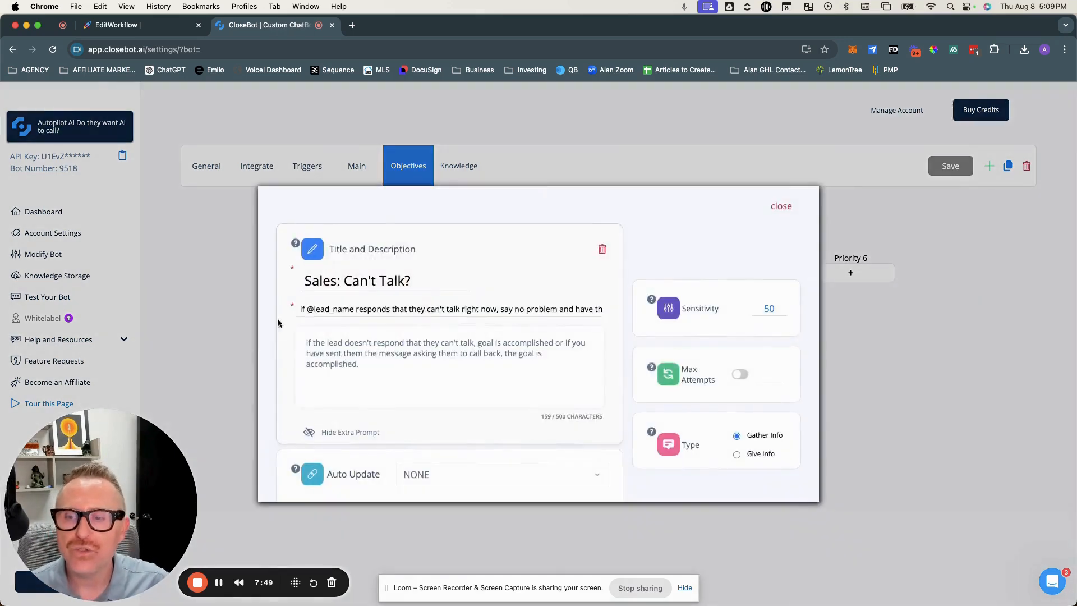
scroll(450, 309, right, 3)
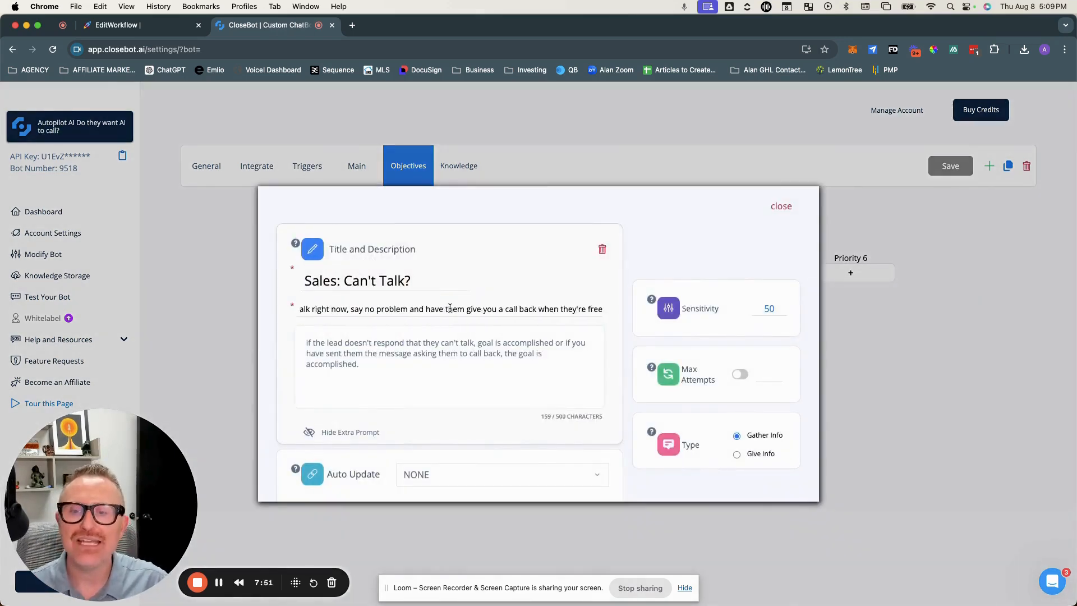
scroll(450, 309, left, 1)
scroll(450, 309, right, 5)
scroll(450, 309, right, 1)
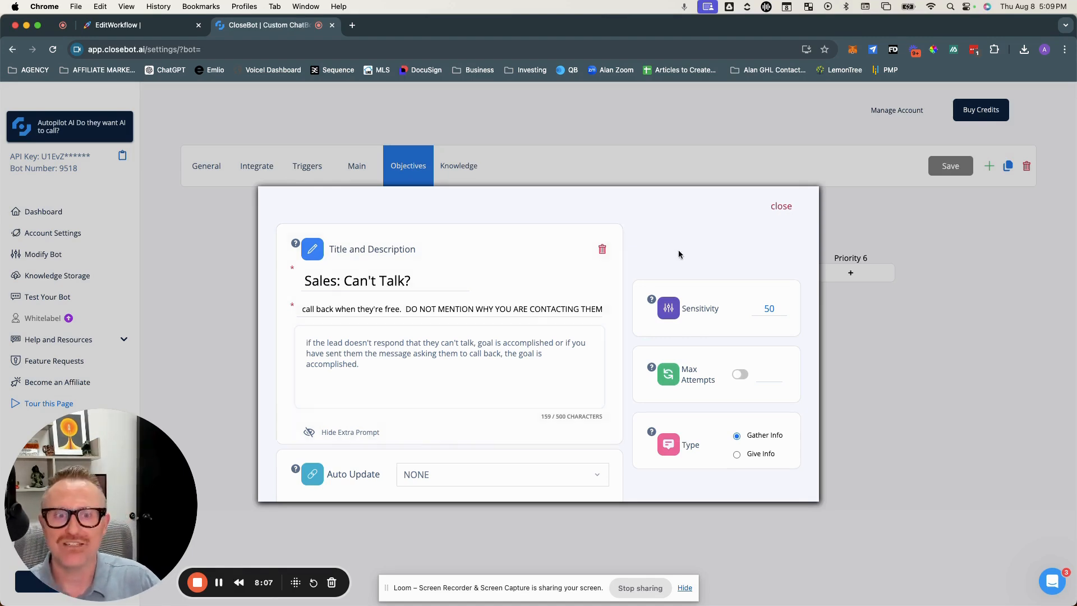
click(786, 212)
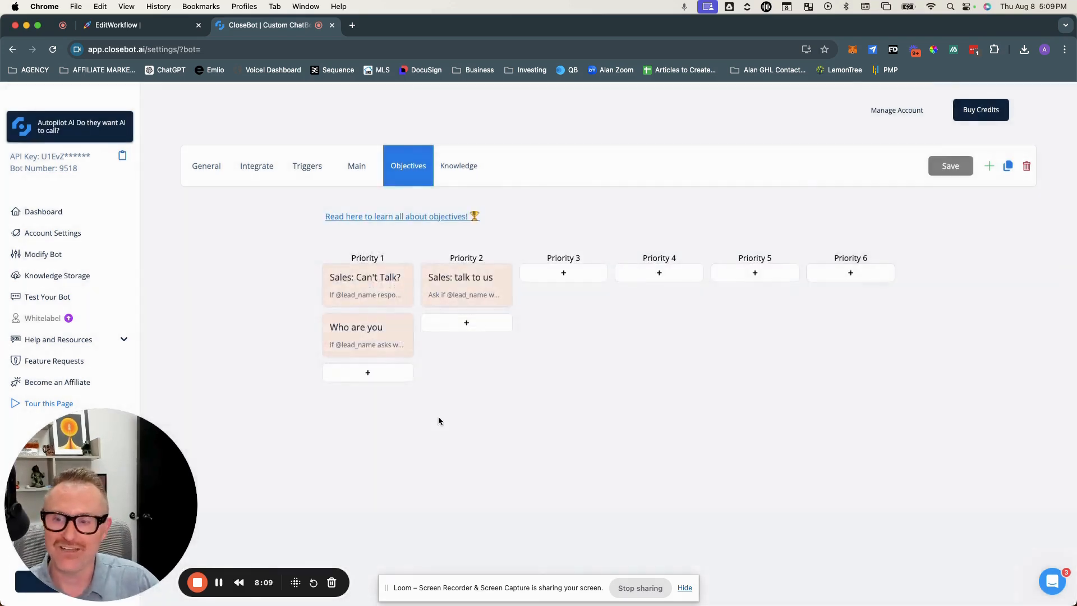
Step: Open the 'Who are you' objective and read through its description
click(365, 331)
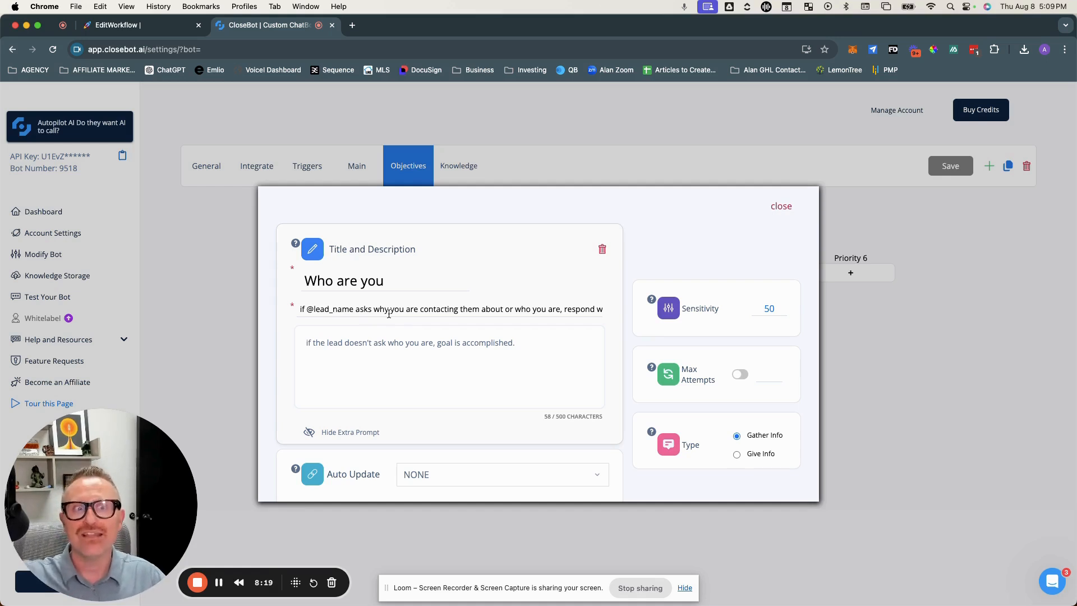
scroll(431, 309, right, 5)
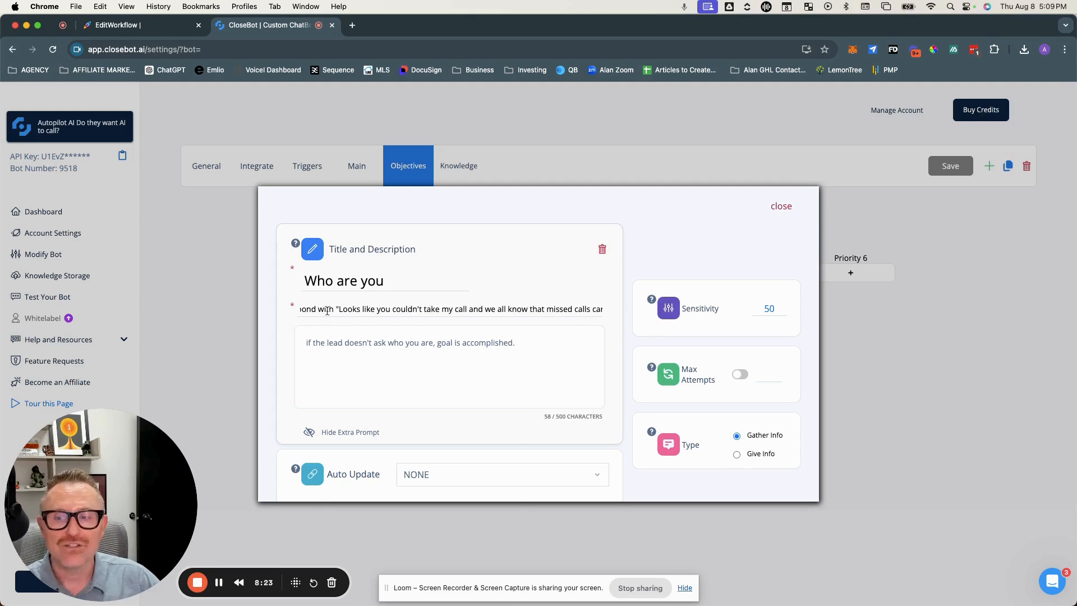
scroll(580, 314, right, 3)
scroll(581, 314, right, 2)
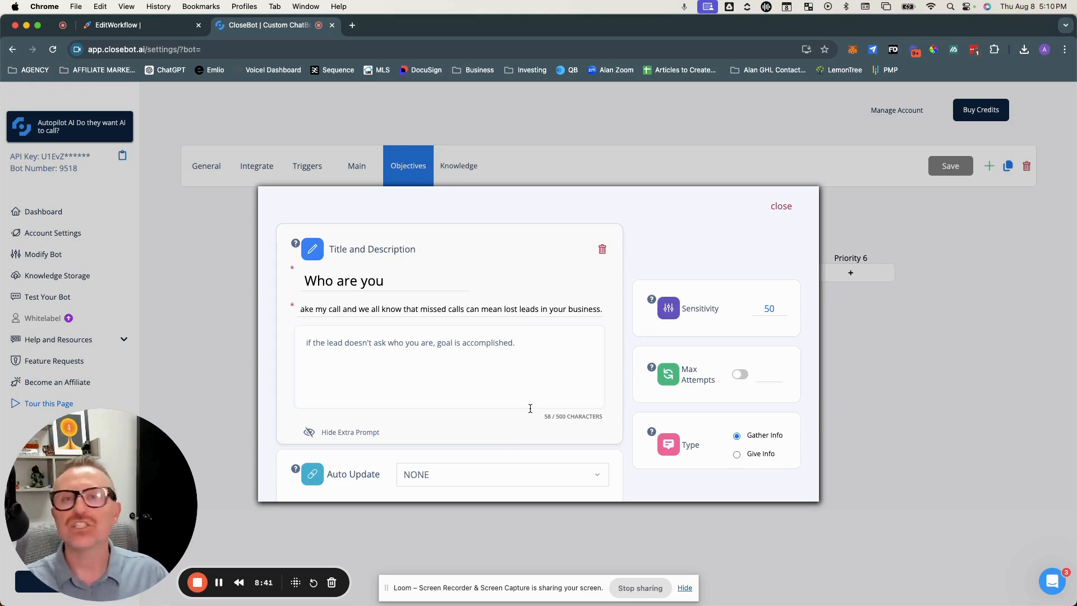
click(785, 206)
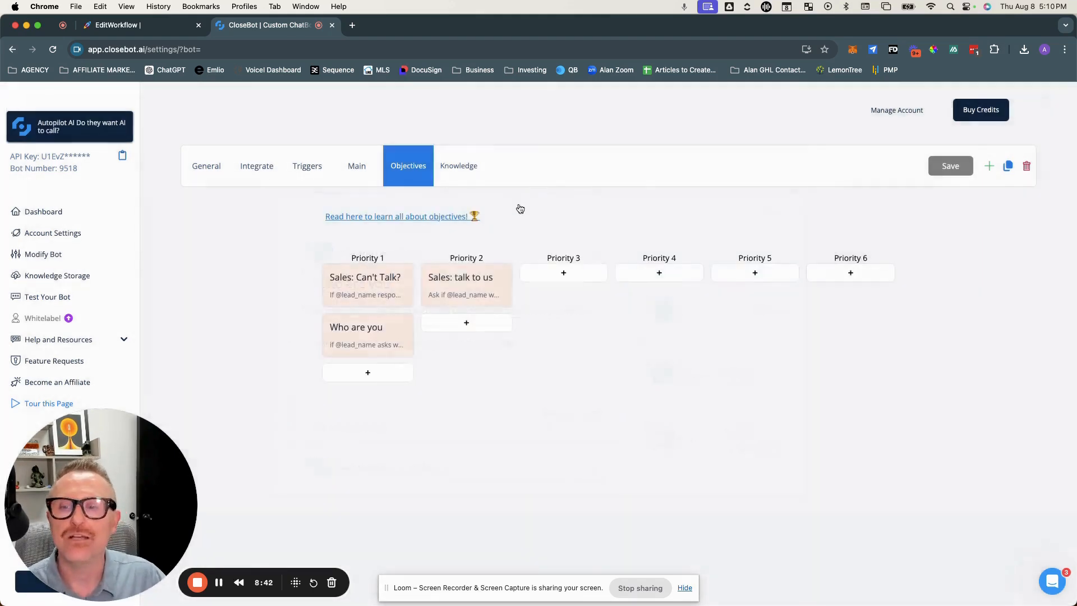
Step: Inspect the 'Sales: talk to us' objective's description, extra prompt and its Auto Update field 'Wants AI Sales to Call'
click(450, 284)
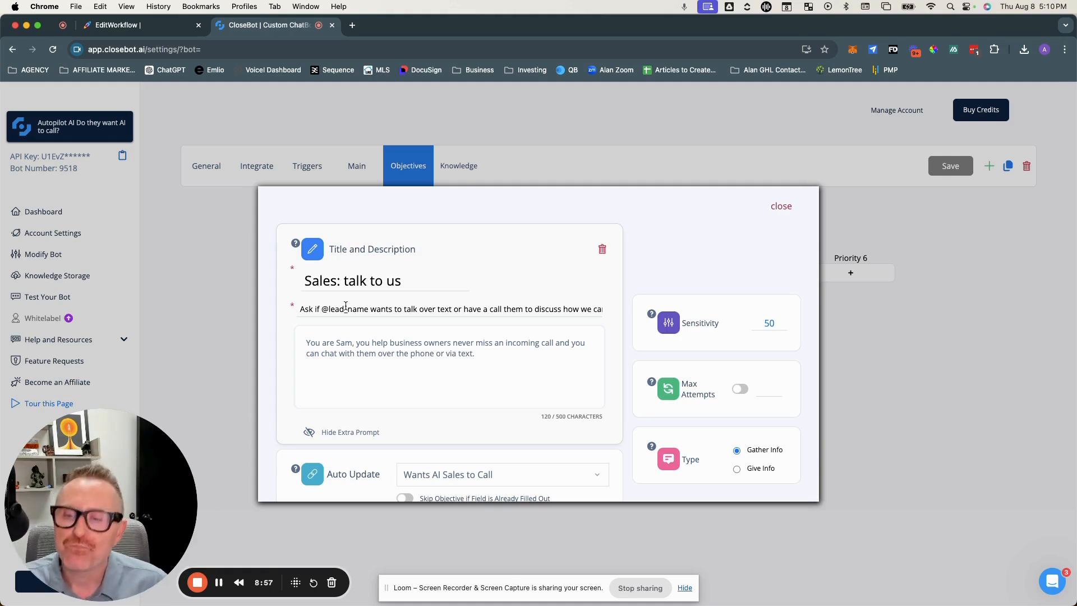
drag(311, 308, 491, 304)
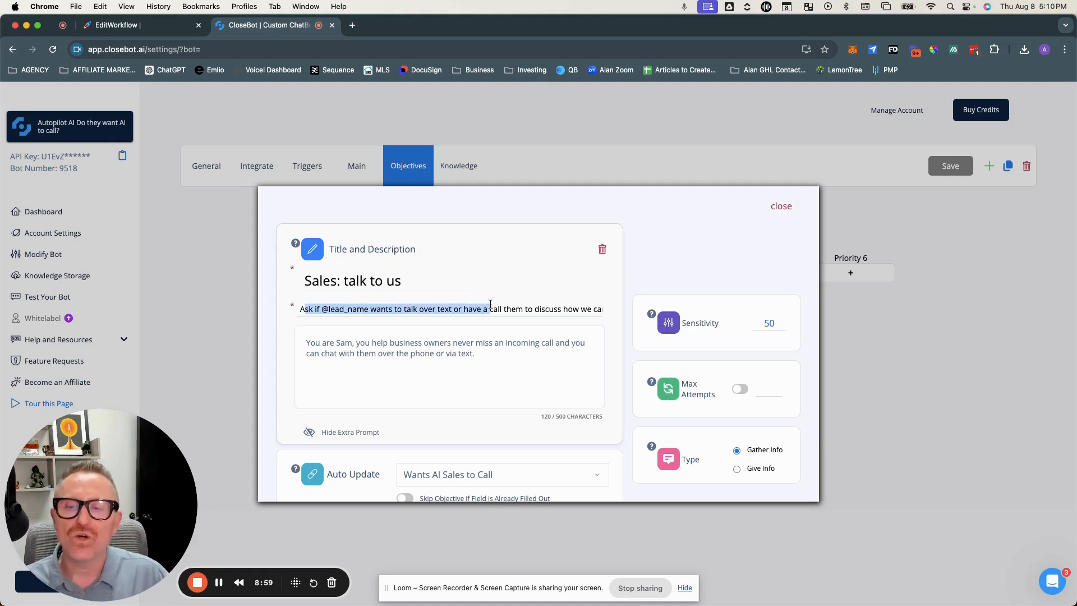
scroll(537, 308, right, 3)
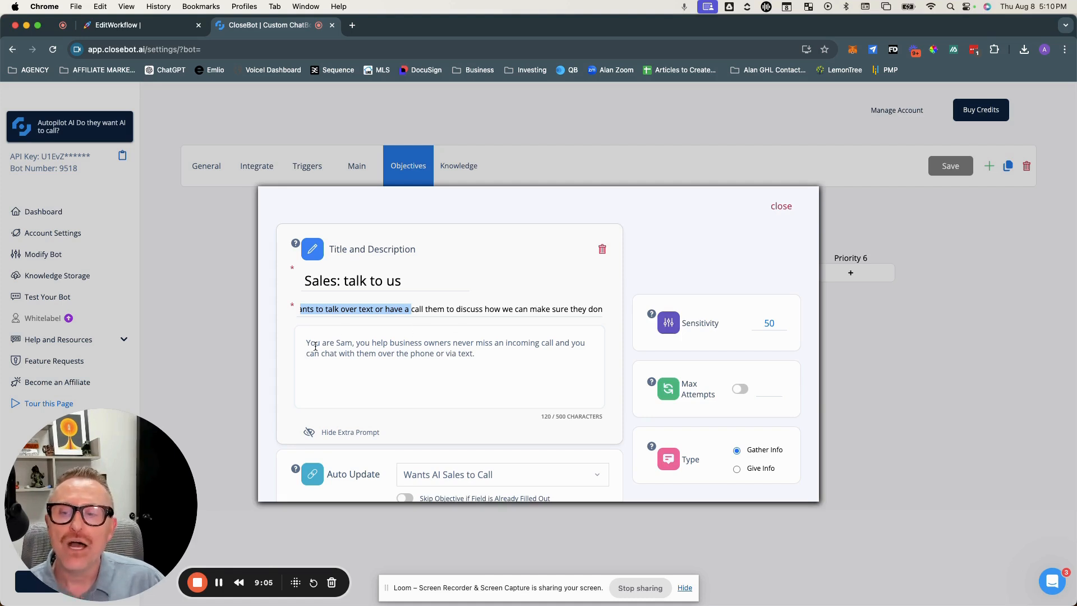
drag(306, 341, 447, 338)
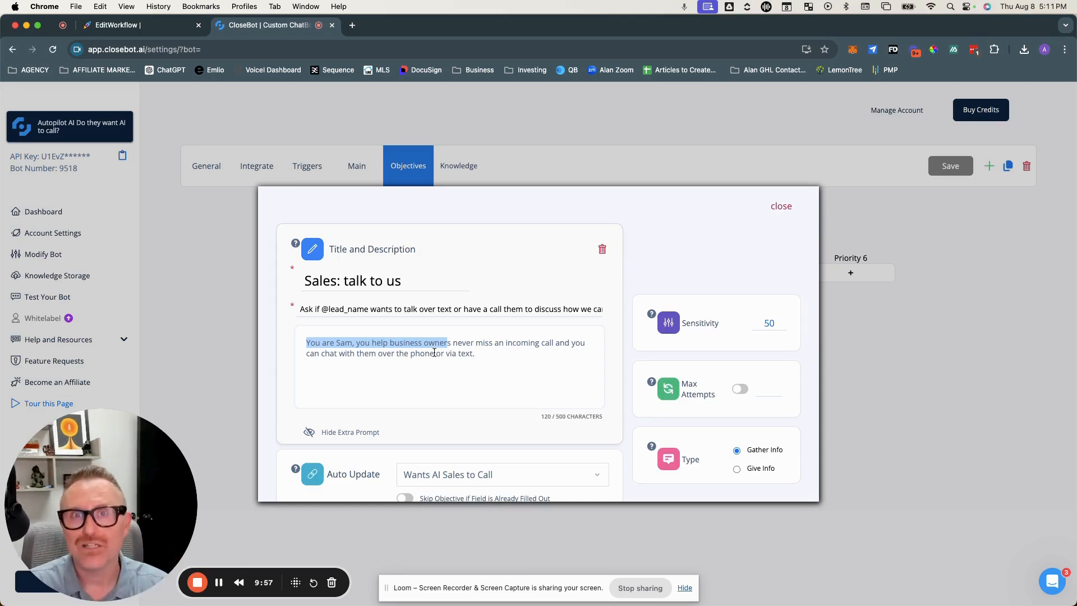
scroll(433, 348, down, 3)
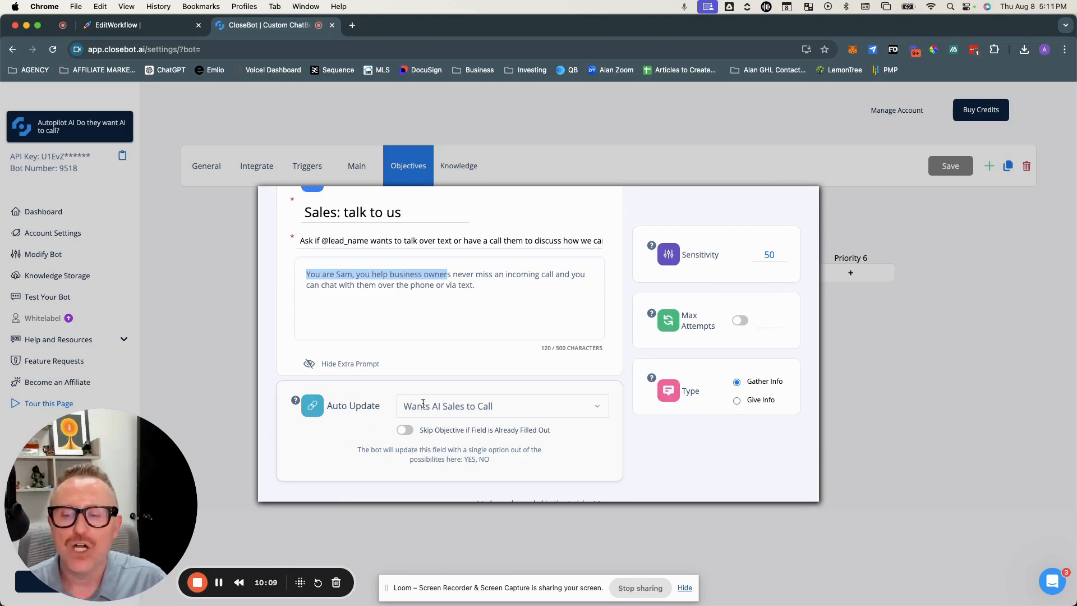
click(514, 401)
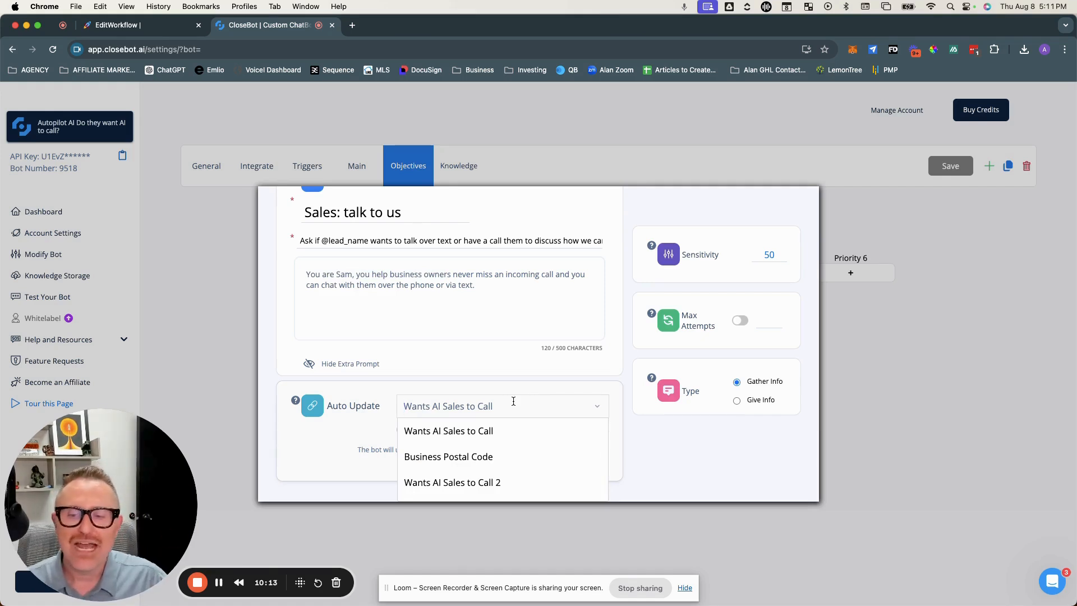
click(400, 417)
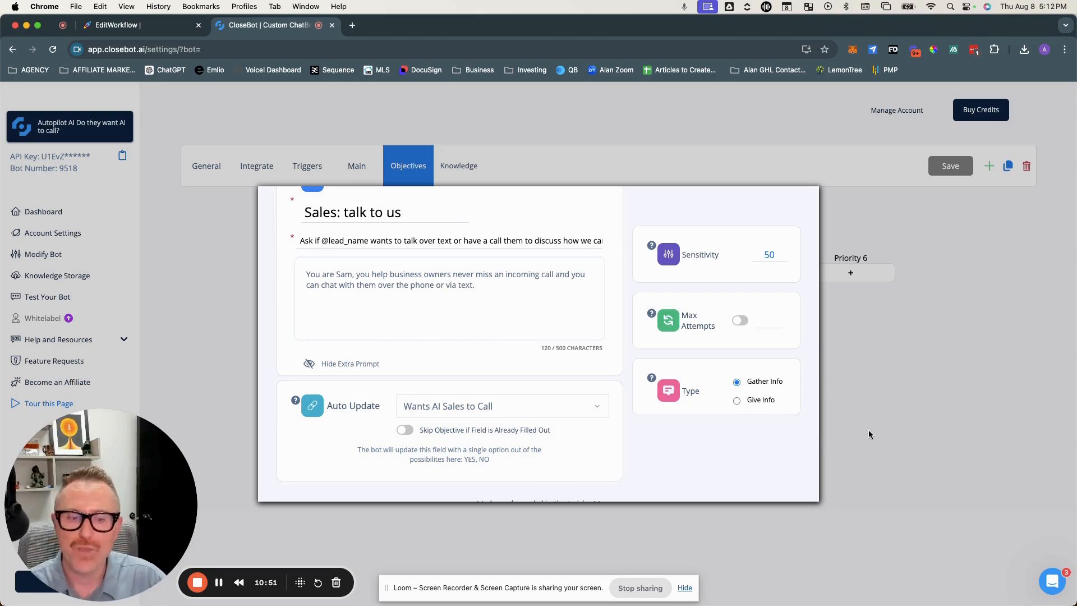
click(664, 150)
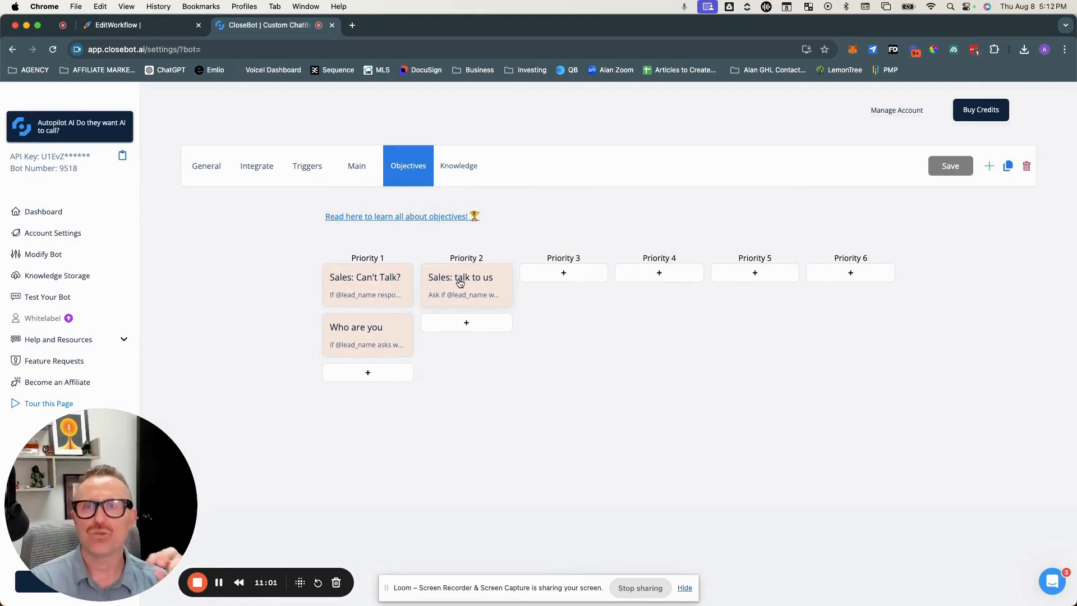
Step: Switch to the workflow tab, open the 'Wants AI Sales to Call' trigger and save it
click(136, 28)
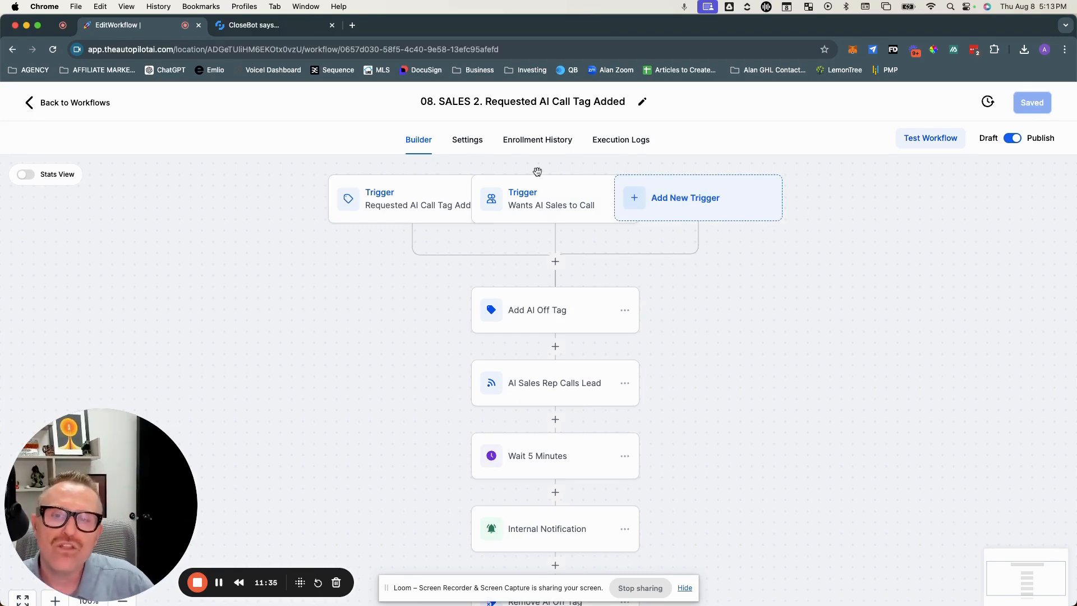
click(541, 205)
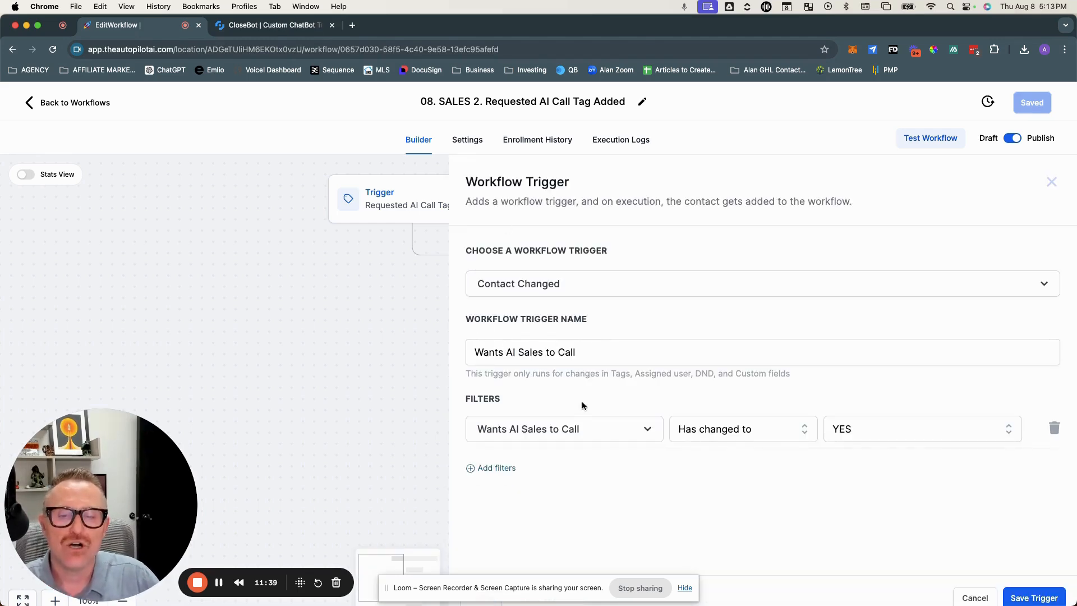
click(1030, 598)
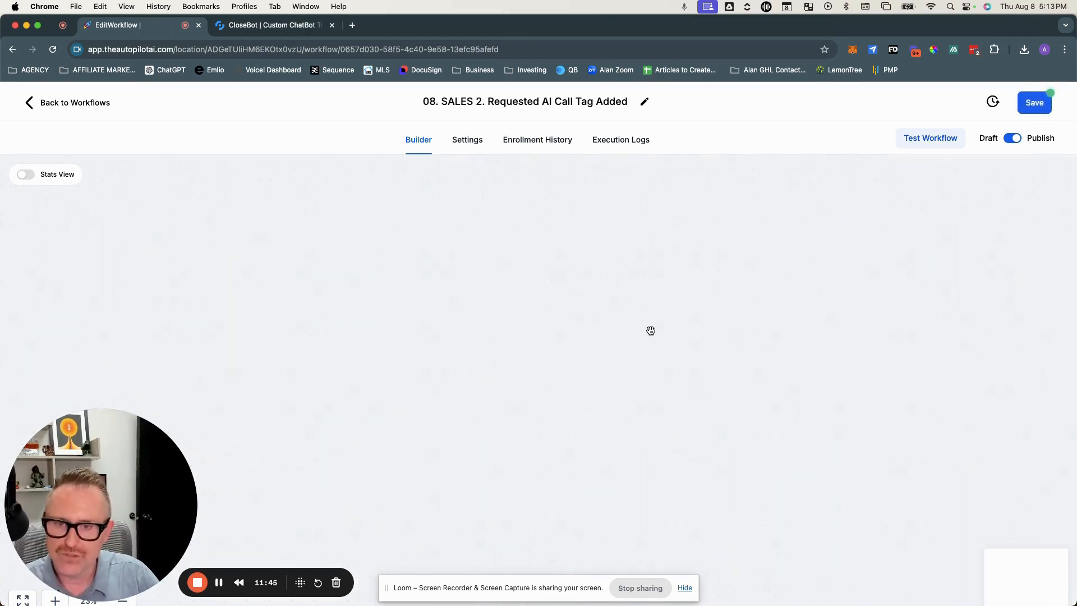
Step: Open the 'AI Sales Rep Calls Lead' webhook action and examine its URL and custom data pairs
click(537, 144)
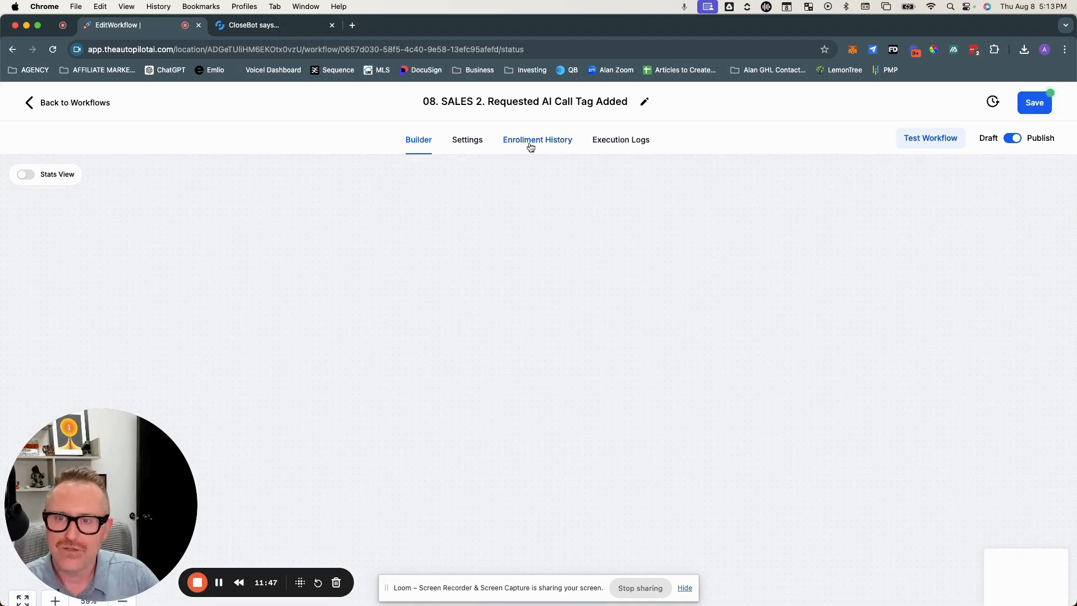
click(403, 142)
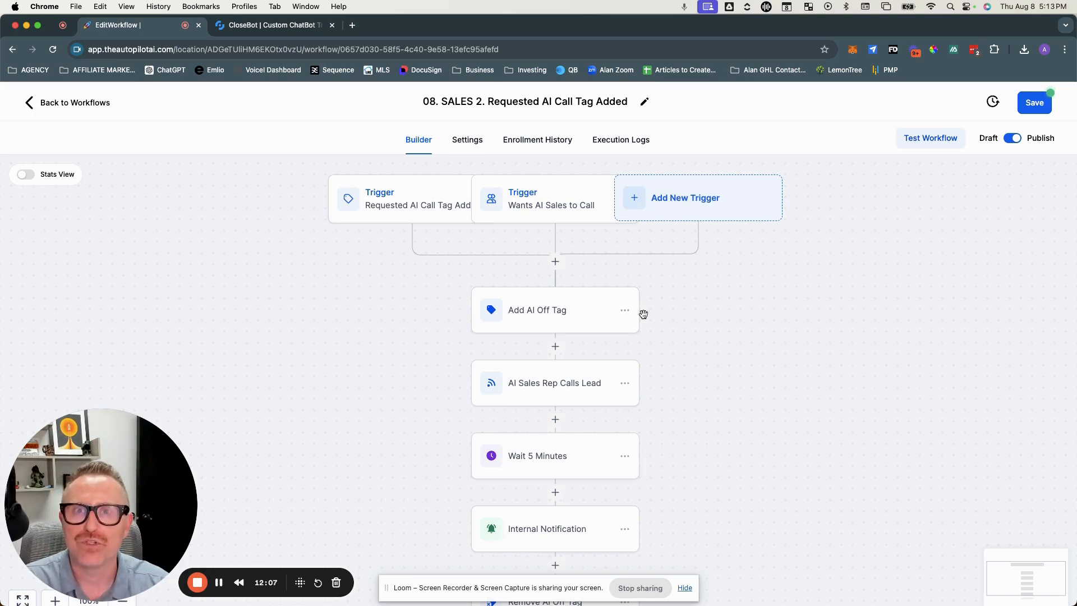
click(540, 375)
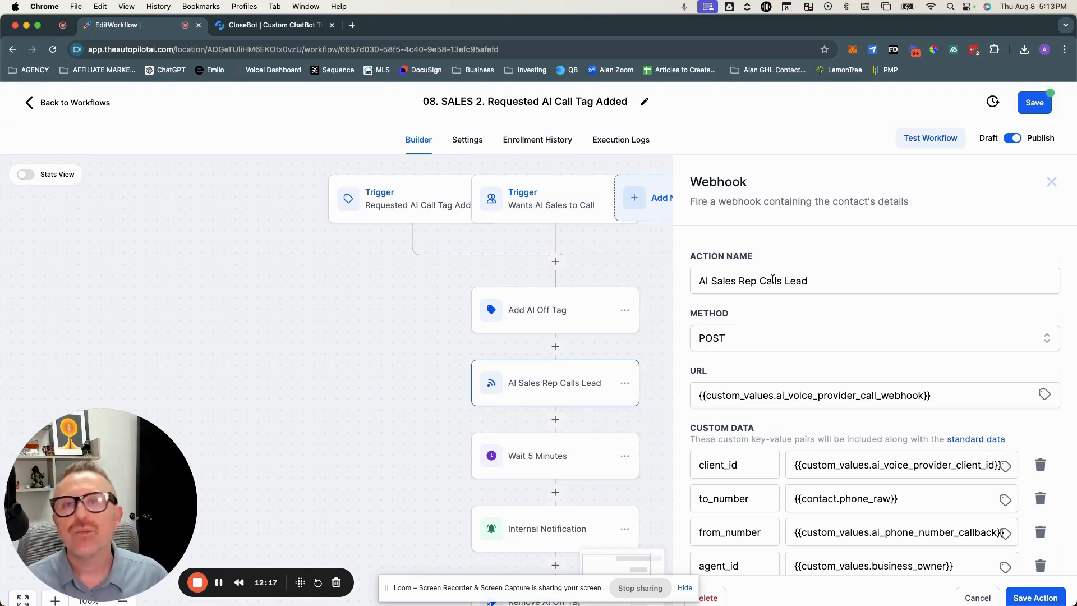
scroll(896, 275, down, 8)
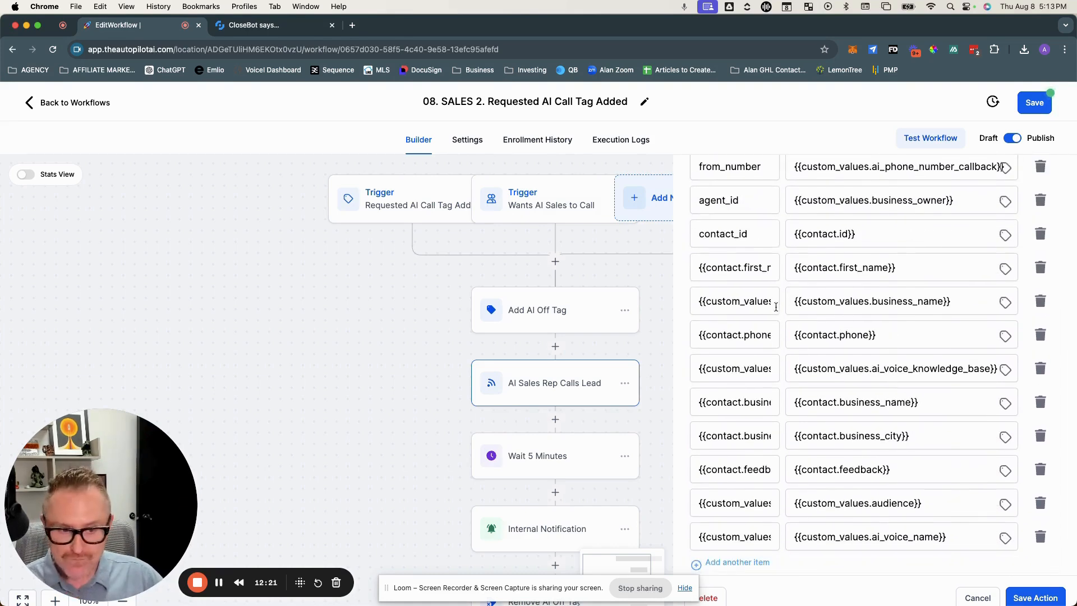
Step: Scroll through the webhook's custom data pairs and the remaining workflow actions below it
scroll(863, 421, down, 2)
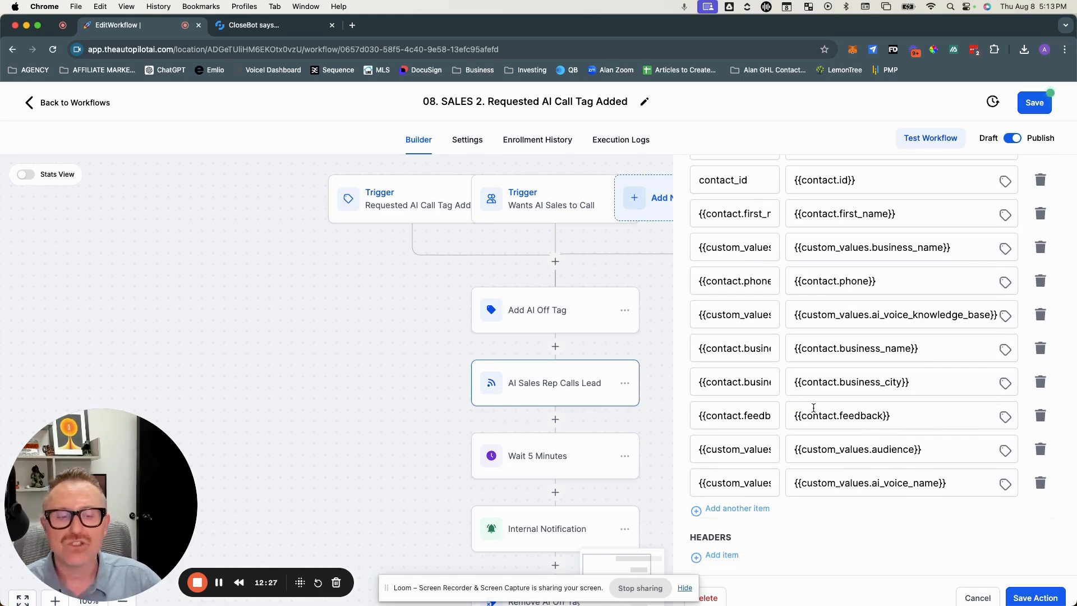
scroll(813, 398, up, 1)
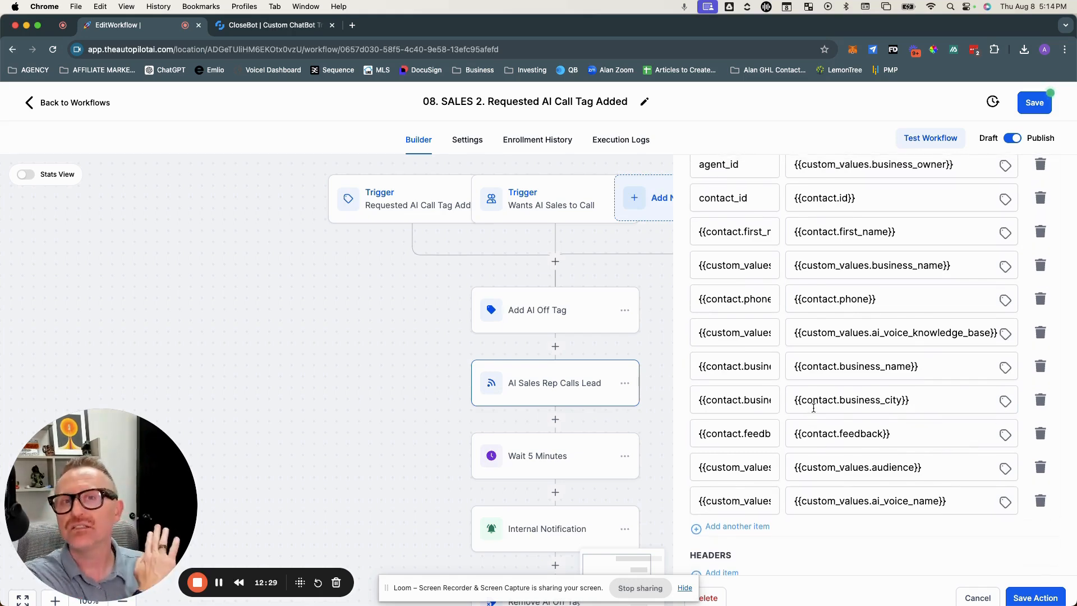
scroll(813, 408, up, 10)
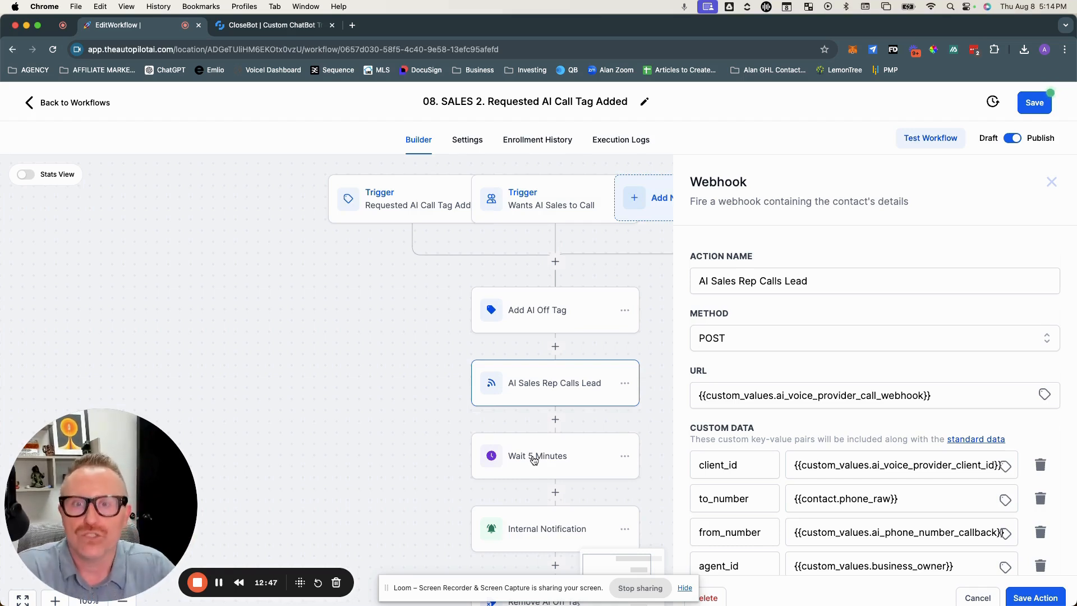
scroll(534, 460, down, 5)
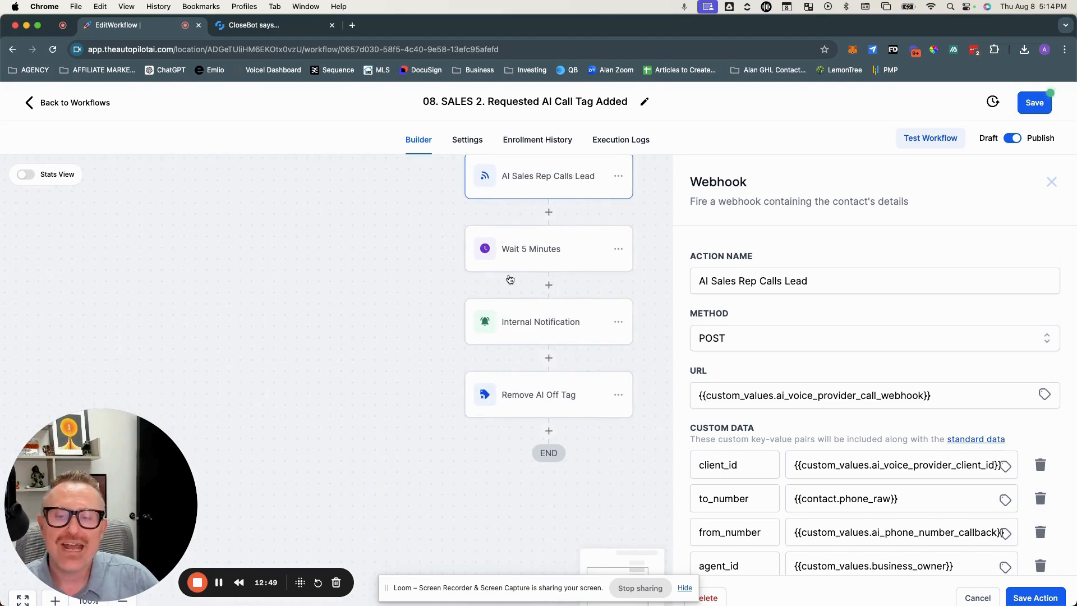
click(532, 328)
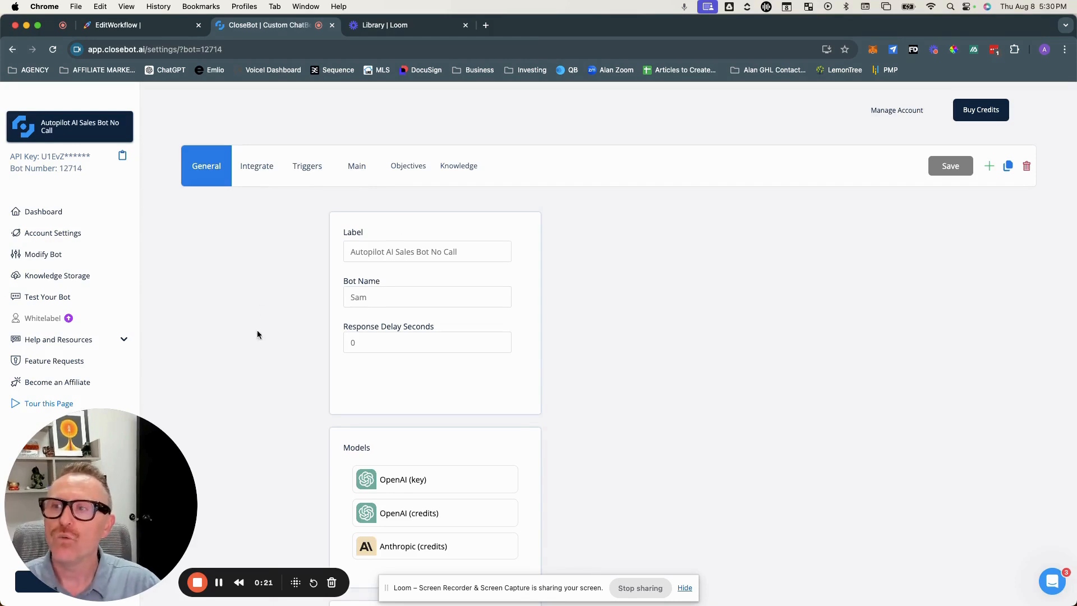
Step: Open the 'Autopilot AI Sales Bot No Call' bot's objectives and review the 'Sales: name' objective, then close it
click(68, 130)
click(61, 189)
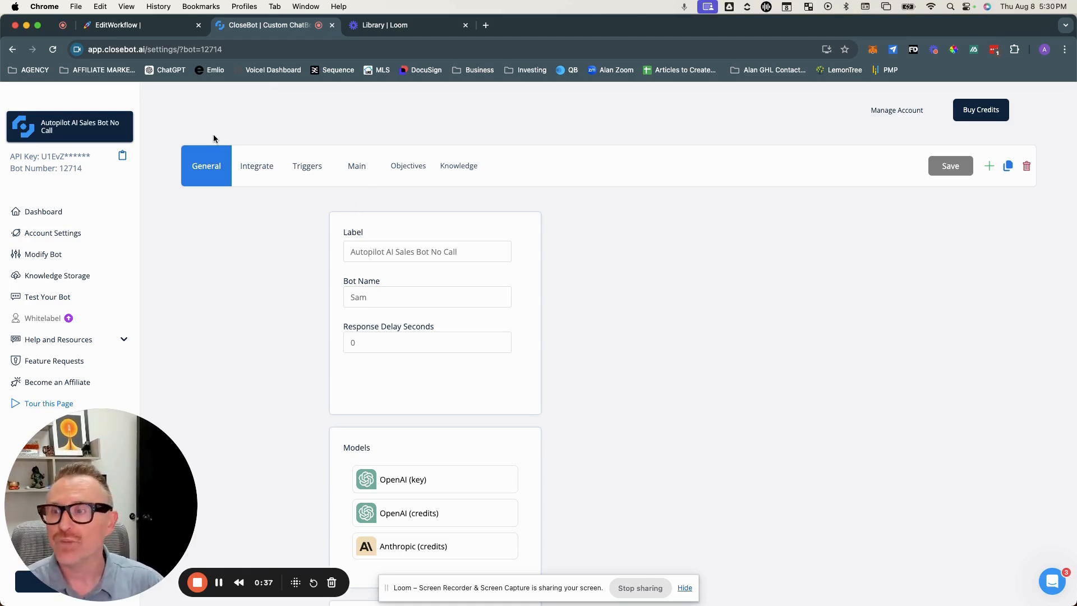
click(405, 168)
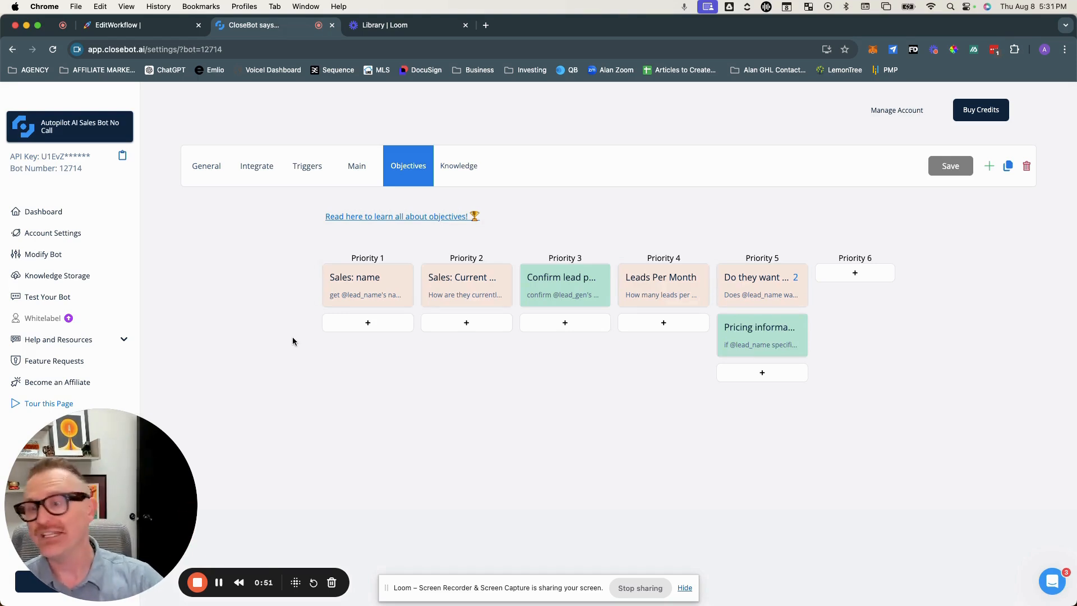
click(373, 287)
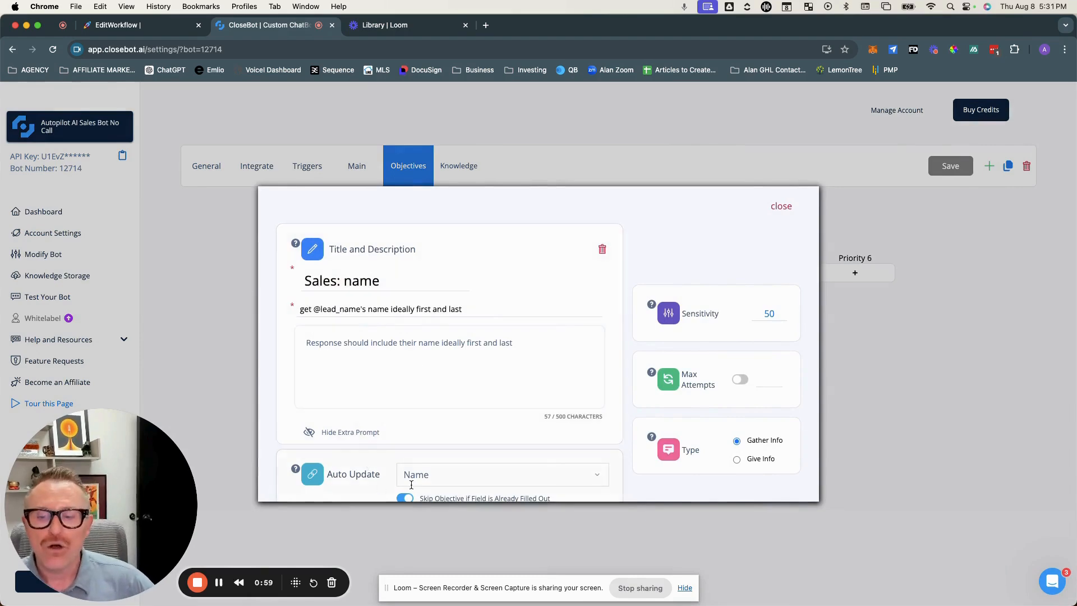
scroll(382, 477, down, 2)
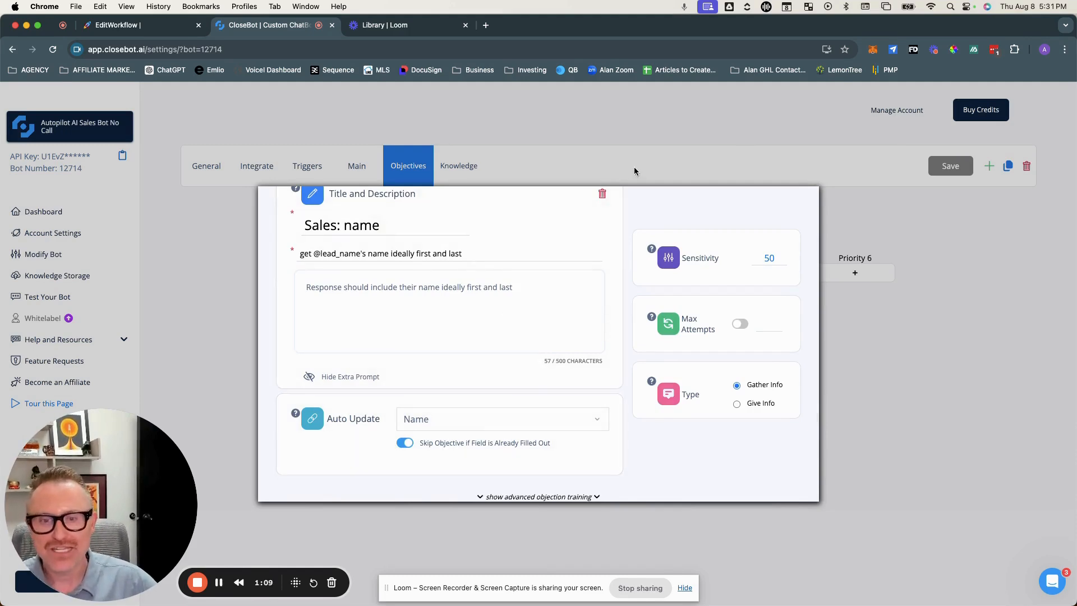
scroll(839, 210, up, 2)
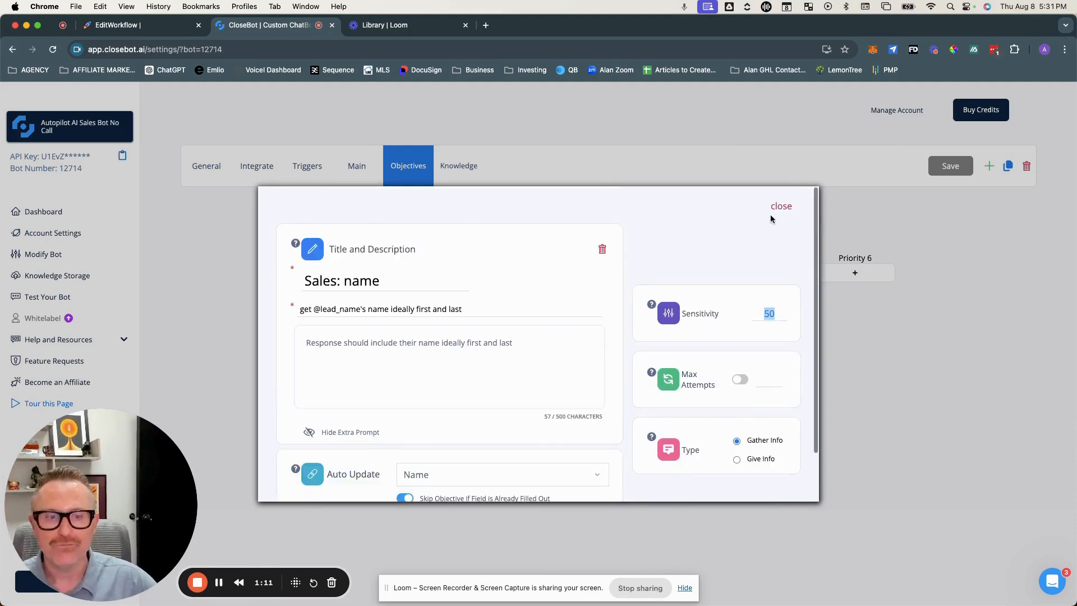
click(783, 207)
Step: Open the 'Sales: Current Lead Gen' objective and examine its description, extra prompt and Auto Update field
click(463, 279)
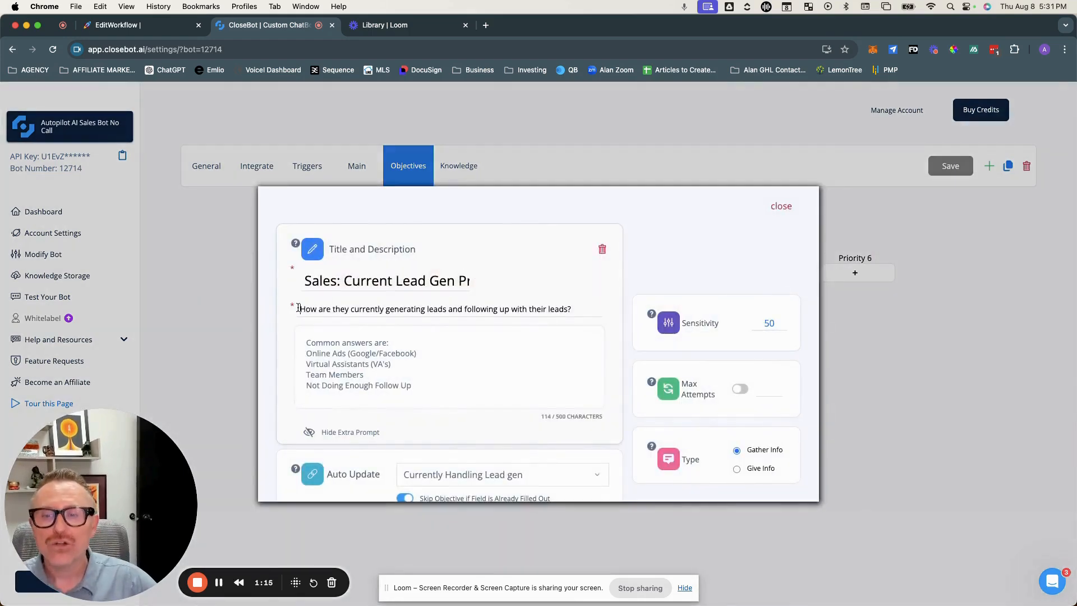
triple_click(546, 303)
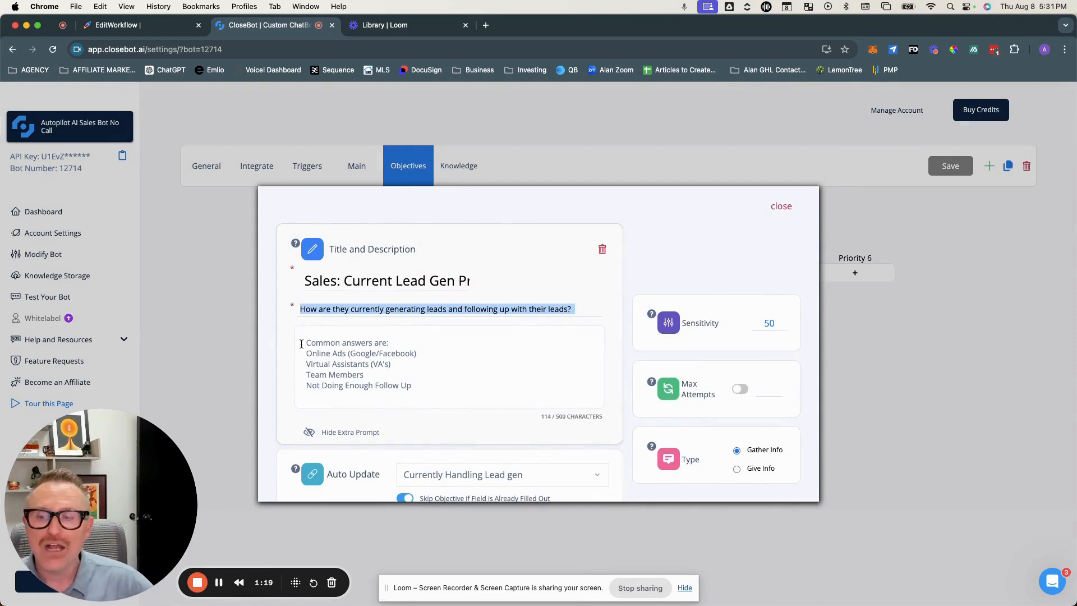
drag(304, 343, 428, 393)
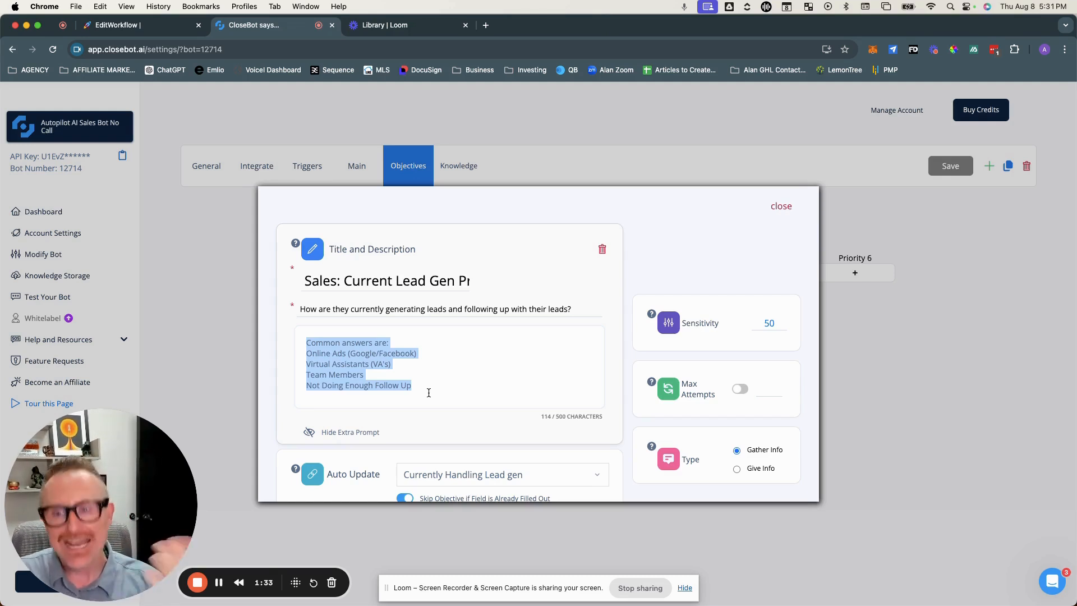
scroll(429, 393, down, 2)
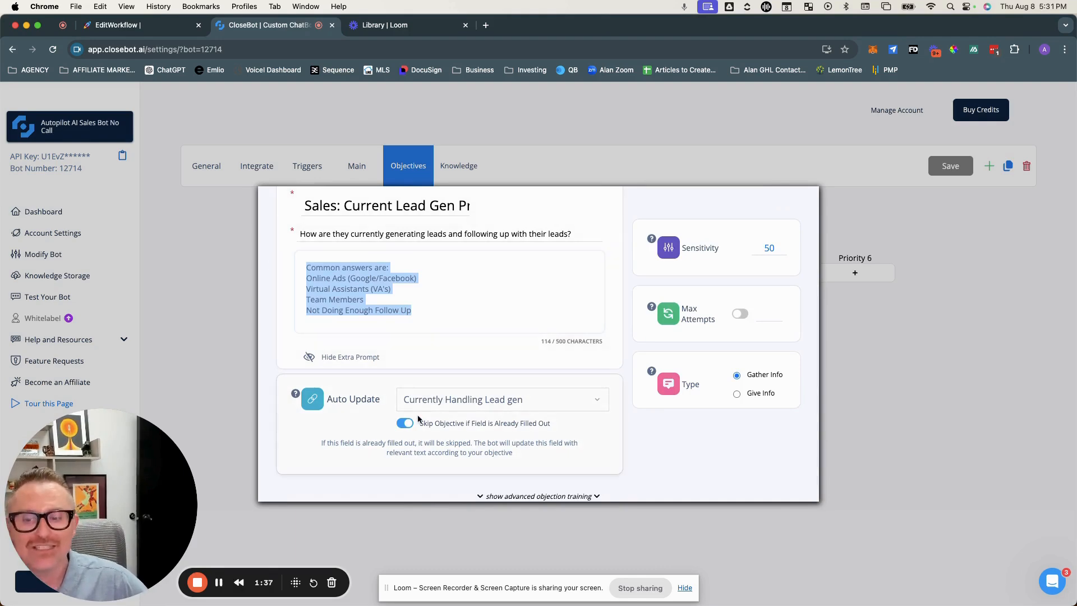
scroll(611, 397, up, 2)
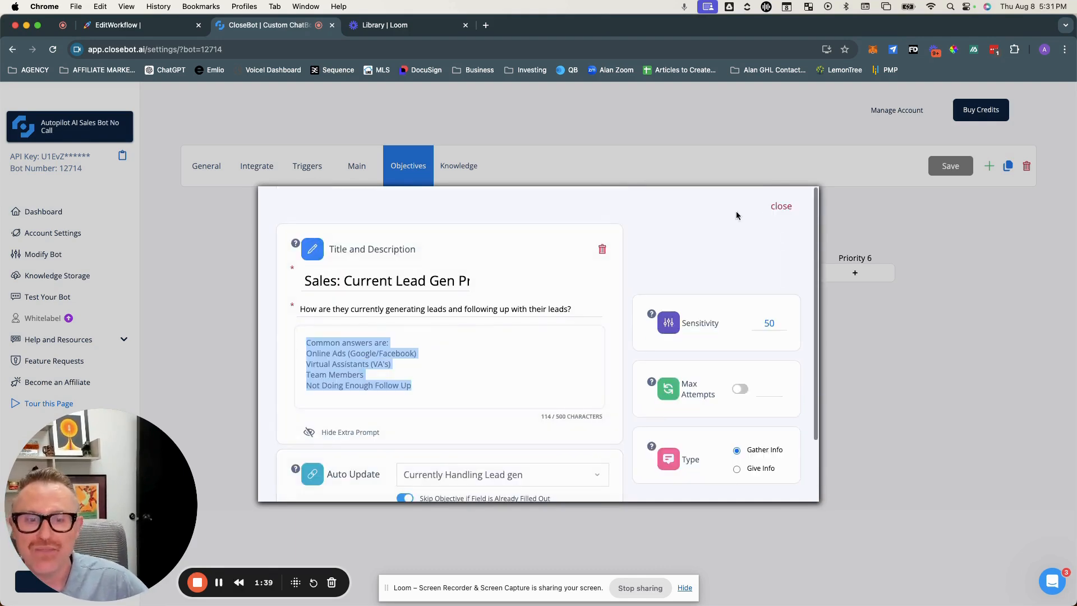
click(786, 209)
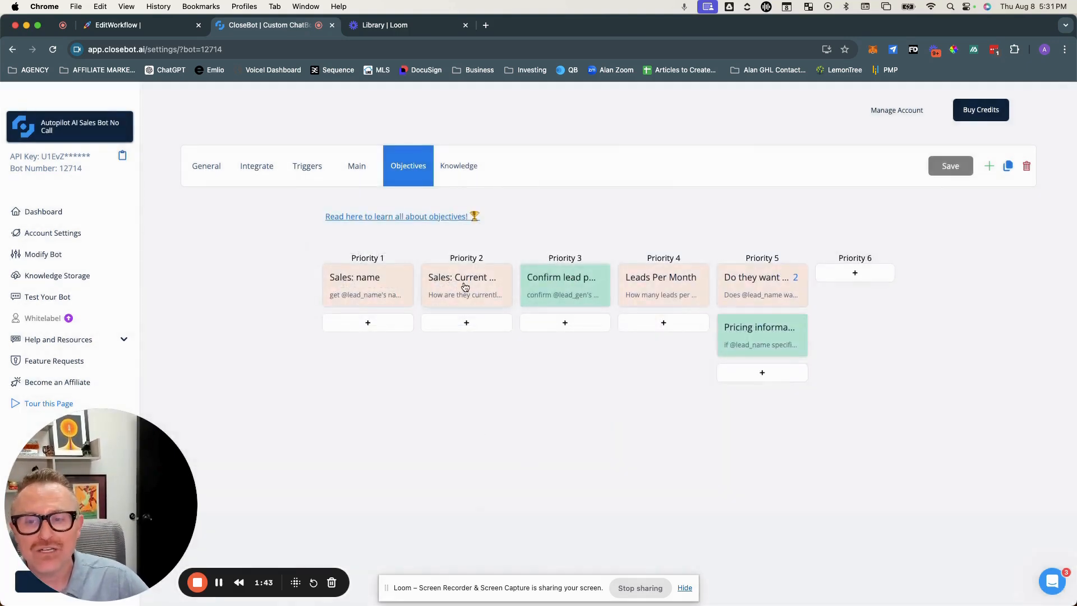
Step: Open the 'Confirm lead process' objective and read through its full description and extra prompt
click(544, 286)
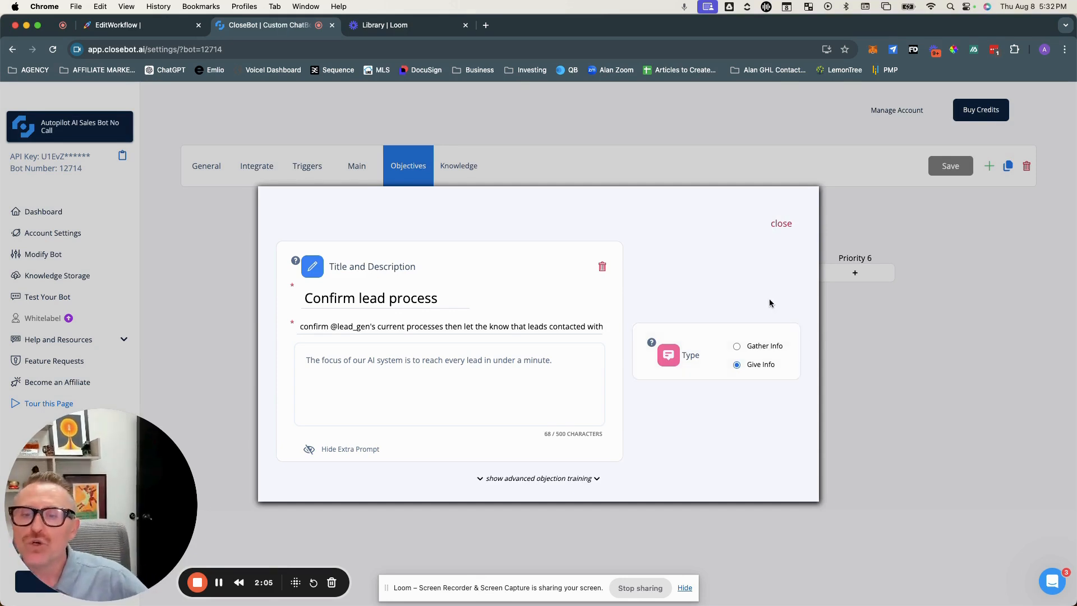
drag(302, 326, 412, 325)
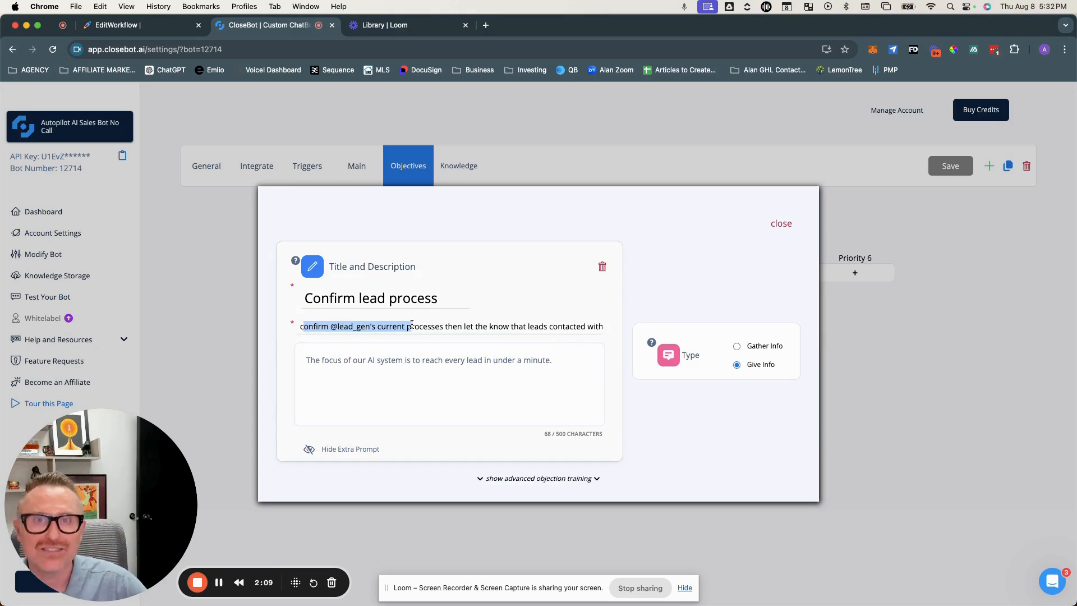
scroll(431, 326, right, 2)
scroll(430, 326, right, 5)
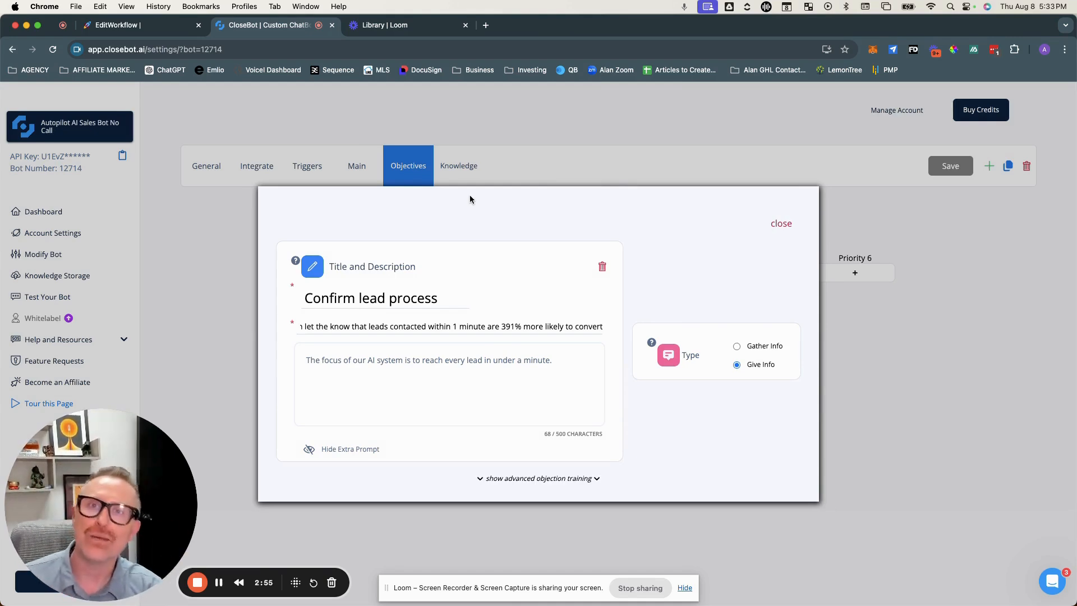
click(781, 224)
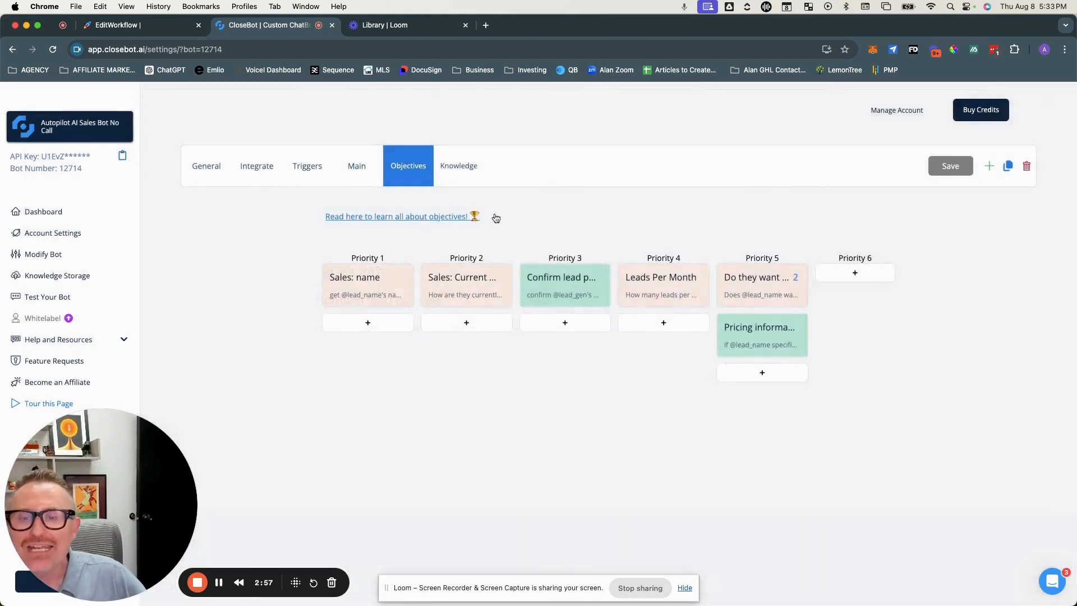
Step: Open the 'Leads Per Month' objective and review its description, extra prompt and Auto Update field
click(663, 280)
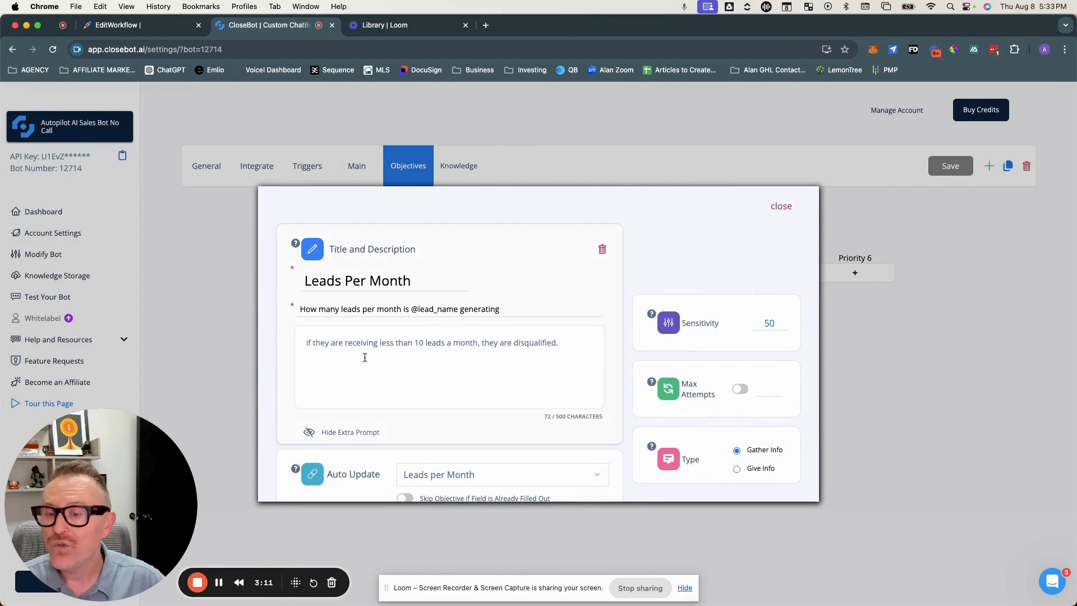
scroll(376, 365, down, 3)
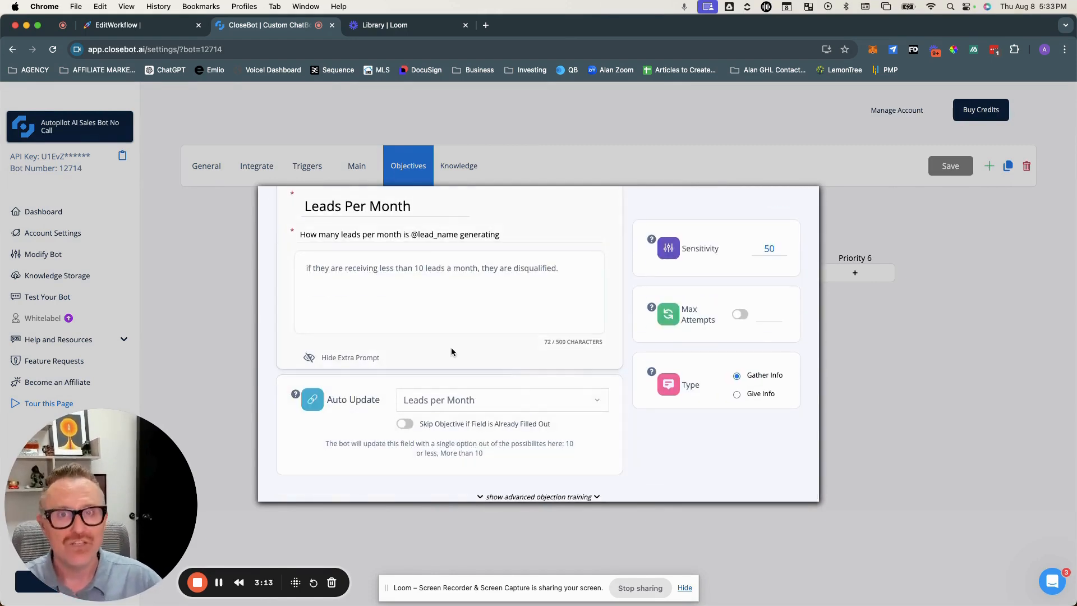
scroll(797, 202, up, 3)
click(793, 204)
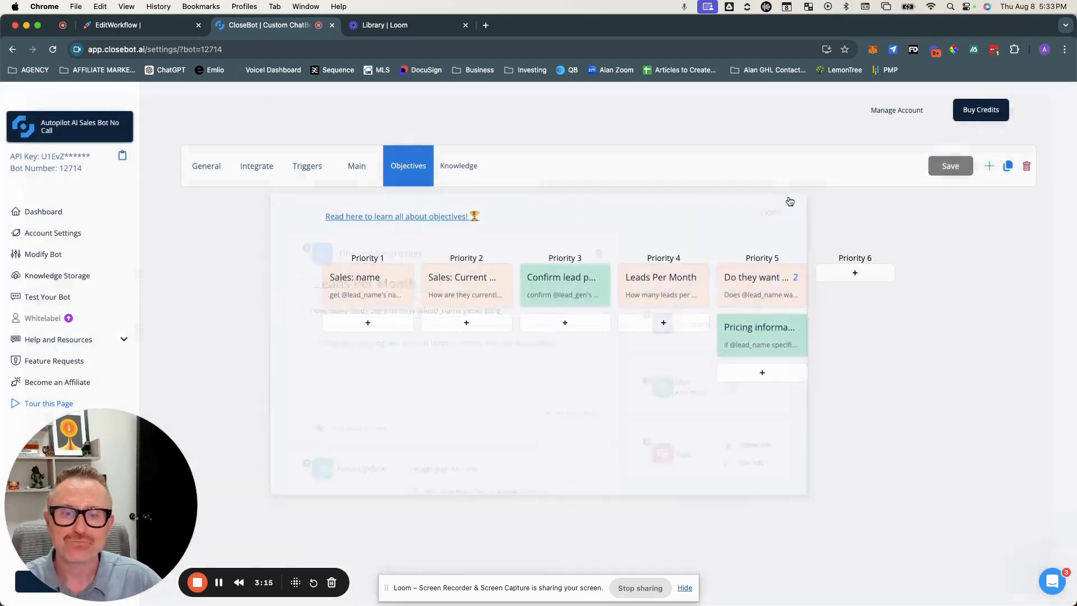
Step: Open the 'Do they want AI to call them' objective and review its prompt, max attempts and Auto Update field
click(742, 279)
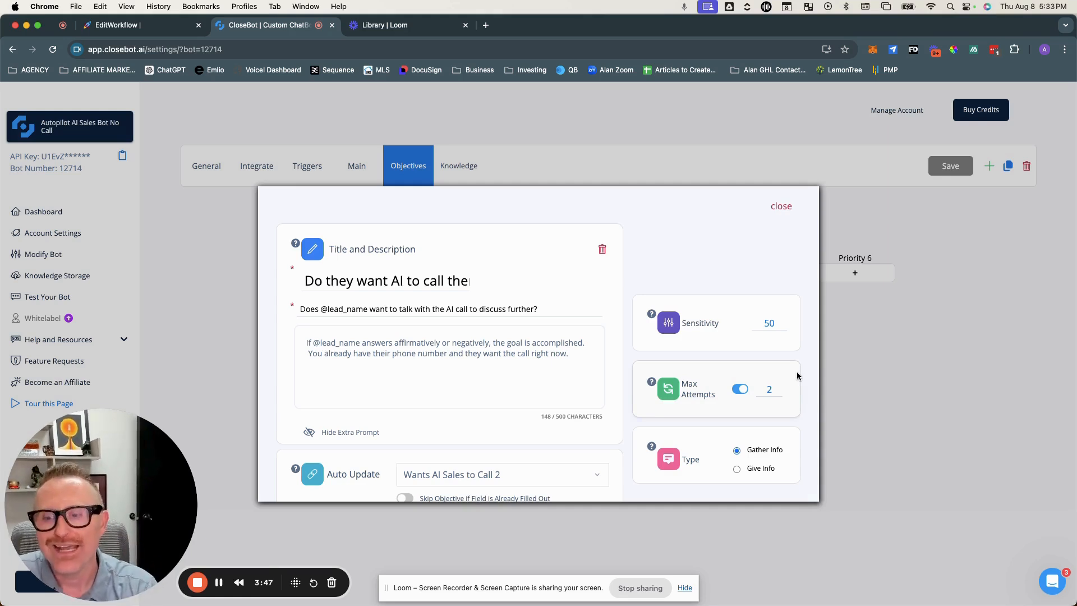
scroll(799, 376, down, 3)
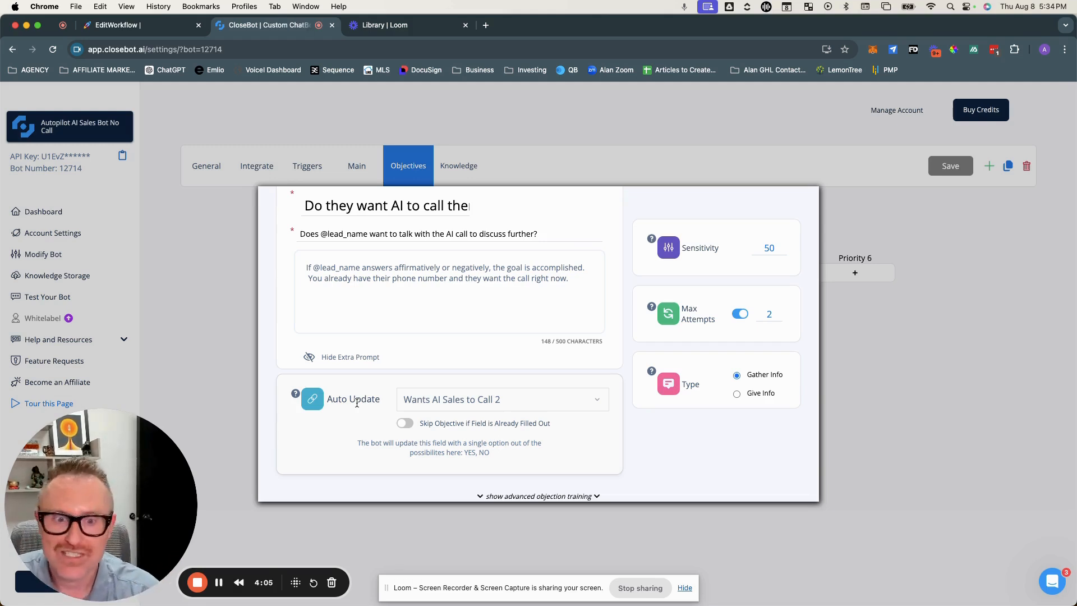
scroll(373, 308, up, 1)
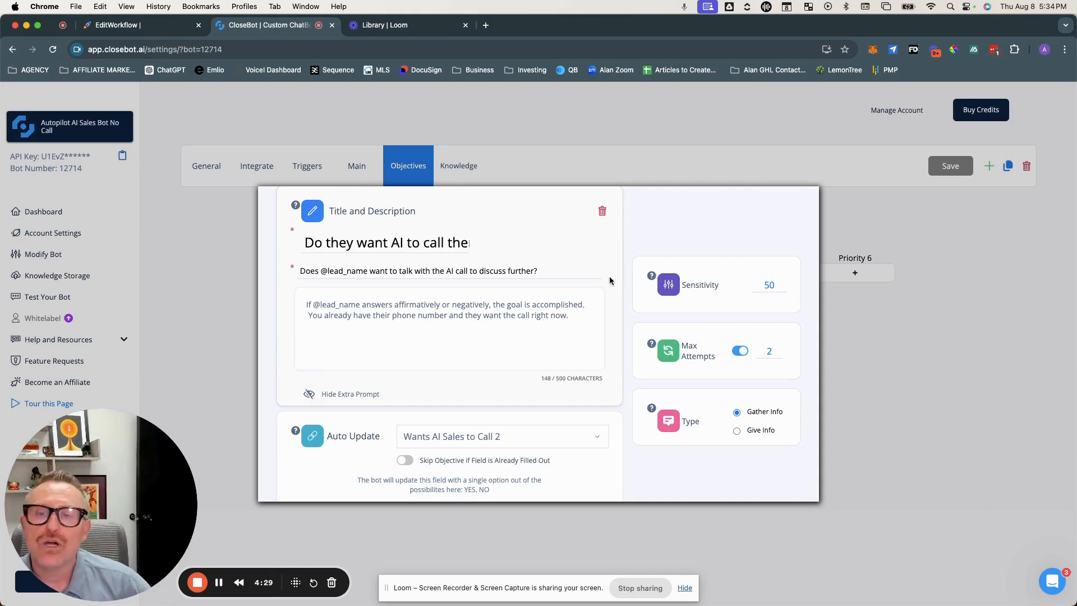
scroll(607, 280, up, 2)
click(781, 207)
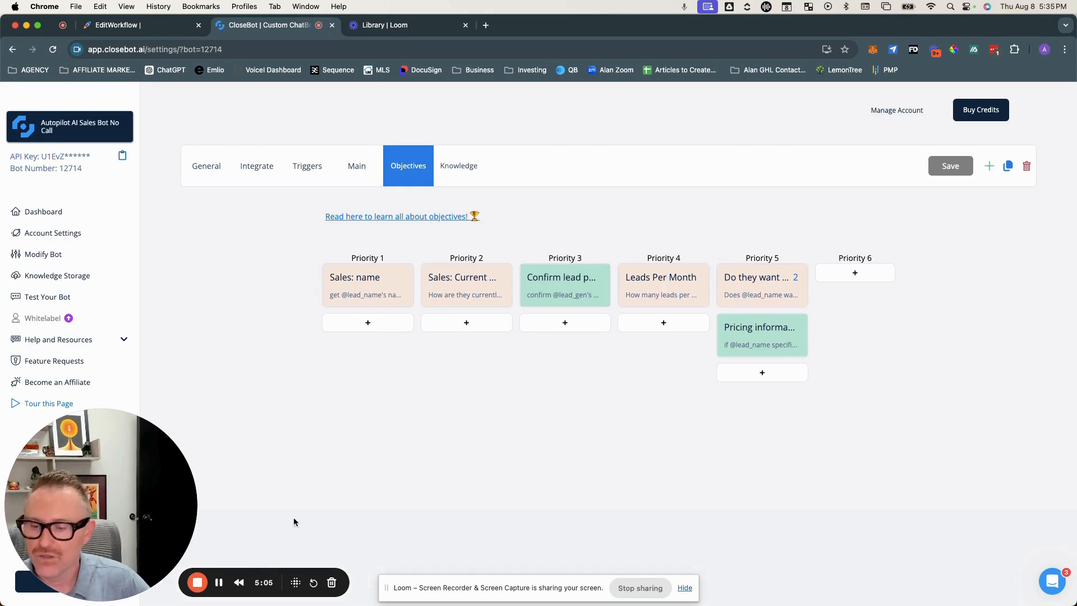
Step: Save the bot's objectives with the 'Book Appt' objective under Priority 6
click(219, 583)
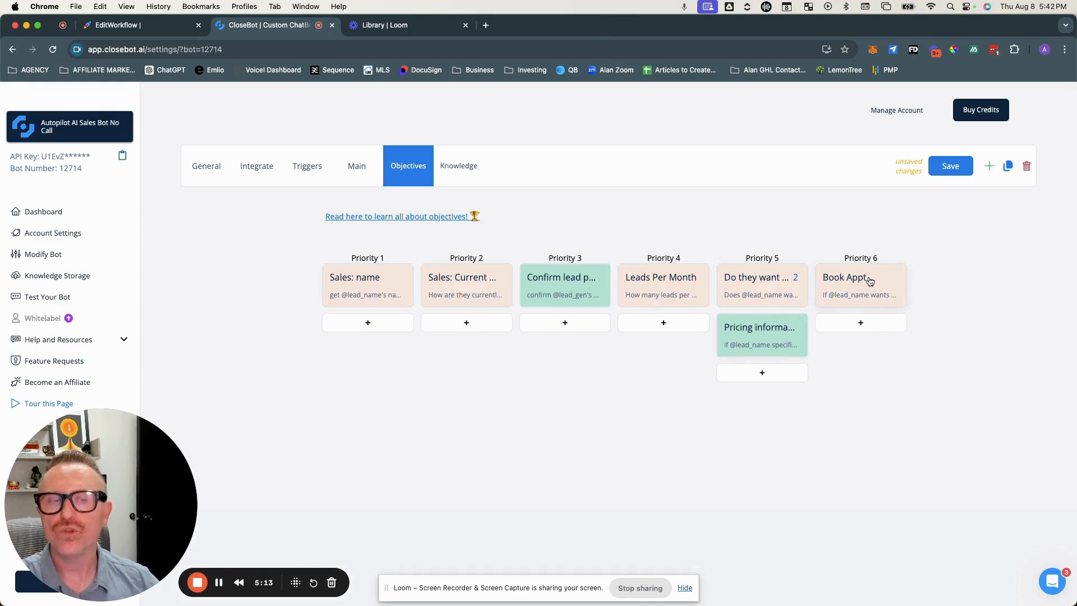
click(950, 166)
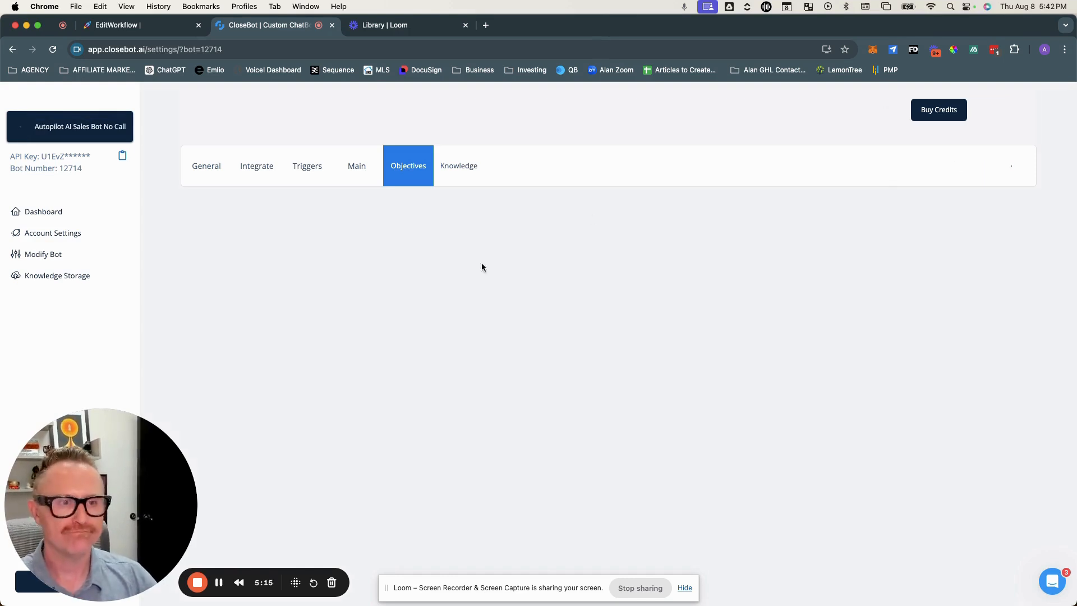